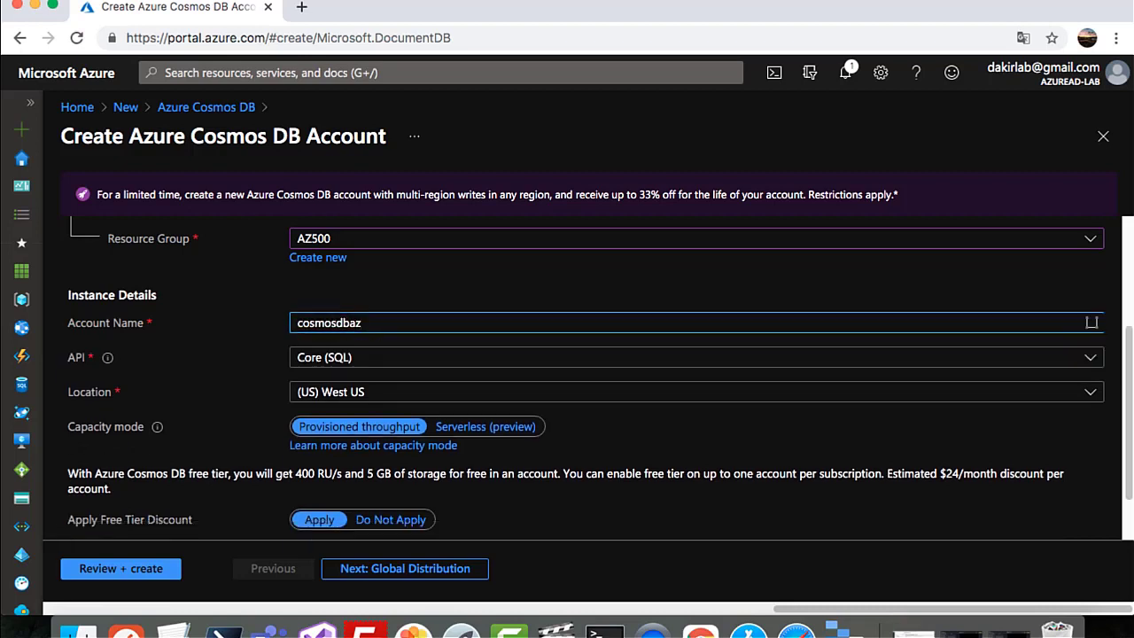
Complete the Cosmos DB account name as cosmosdbaz500 and choose Core (SQL) as the API.
text(500)
click(363, 367)
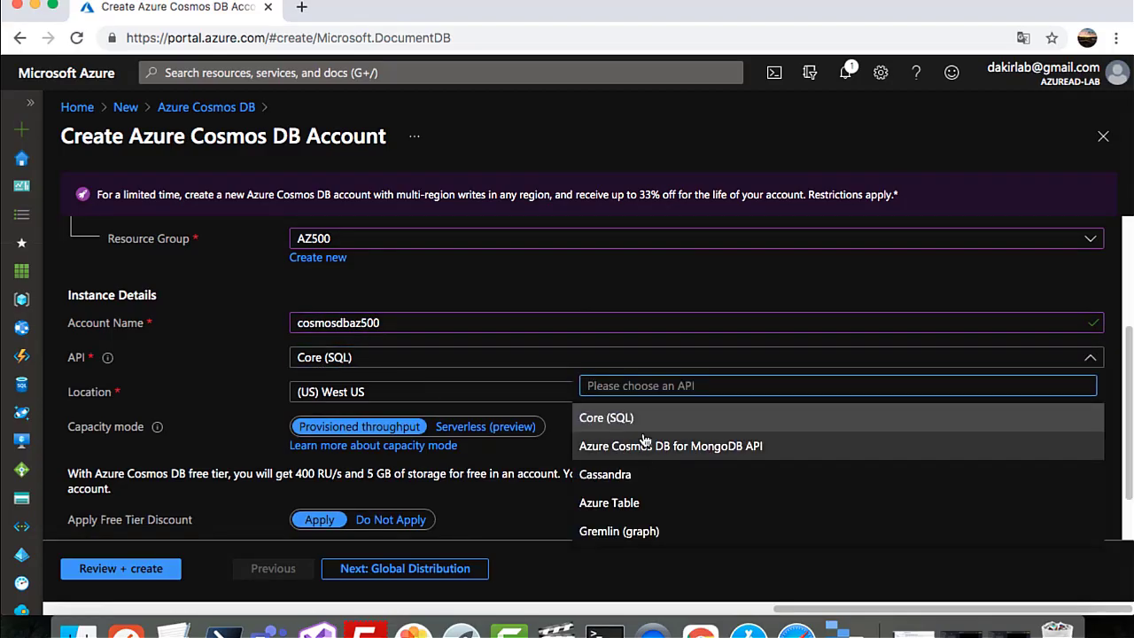
click(641, 421)
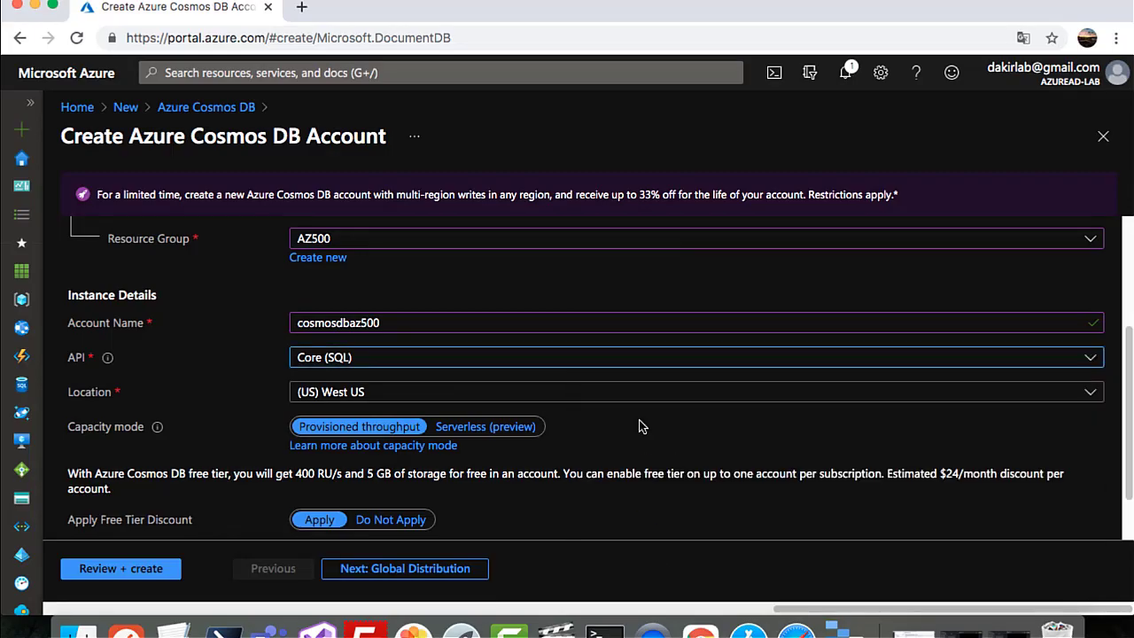
Set the Cosmos DB account location to (US) East US.
click(395, 401)
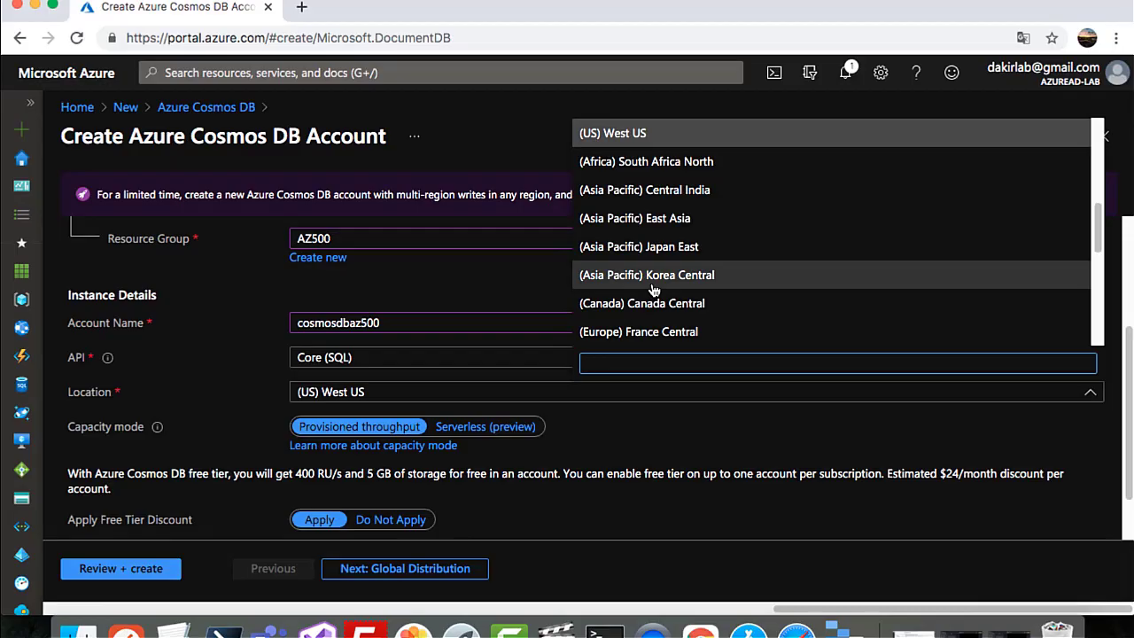
scroll(703, 282, up, 2)
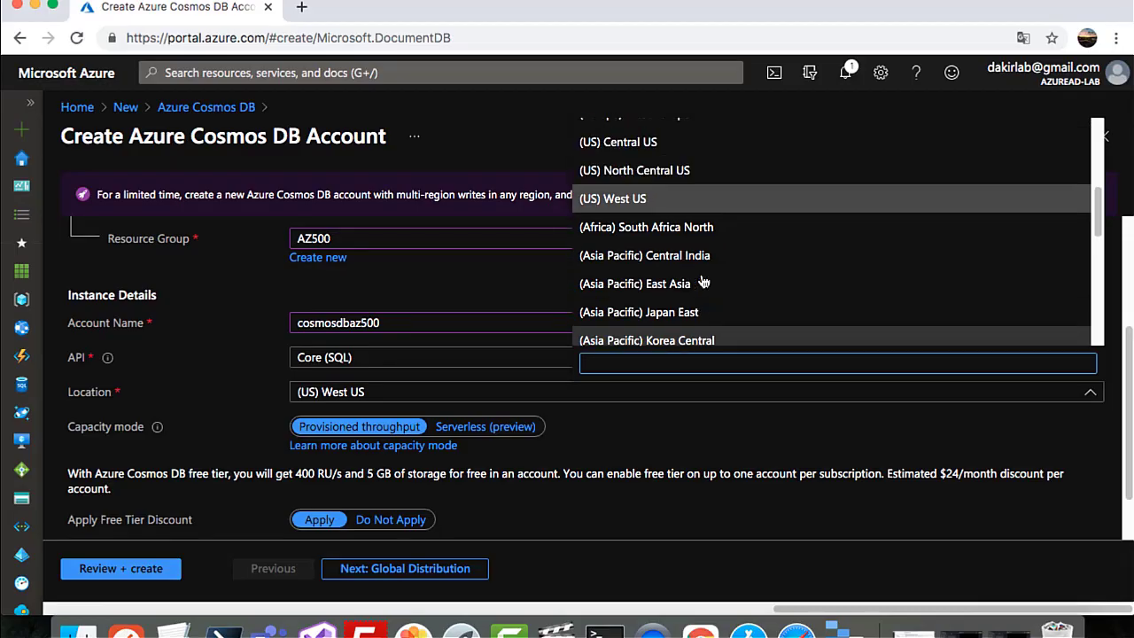
scroll(703, 282, up, 3)
click(633, 140)
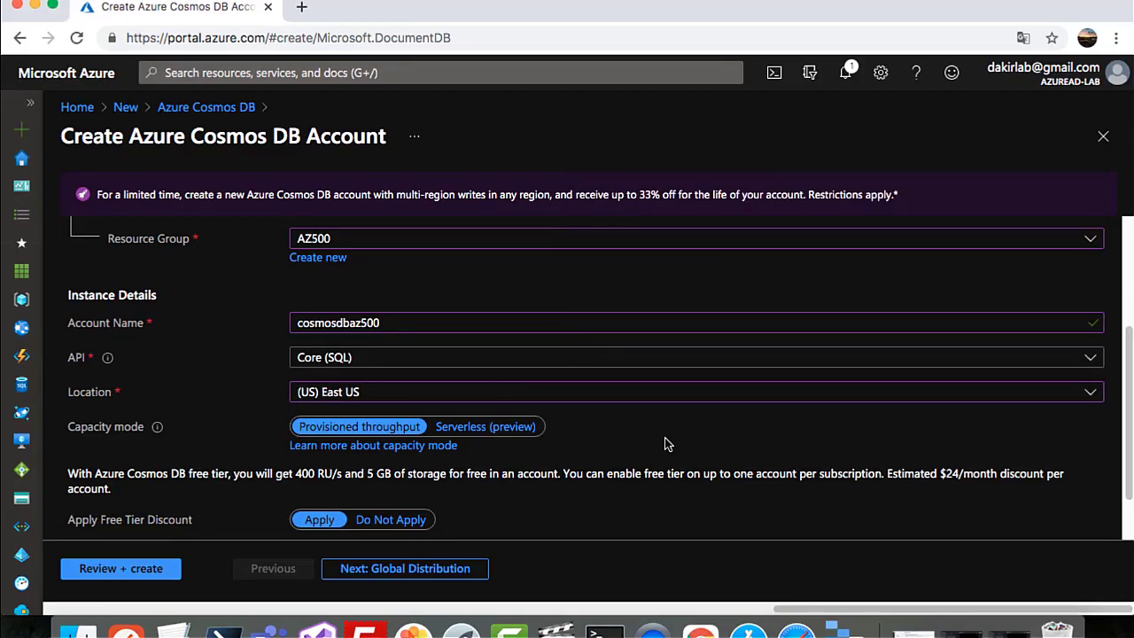
scroll(668, 443, down, 2)
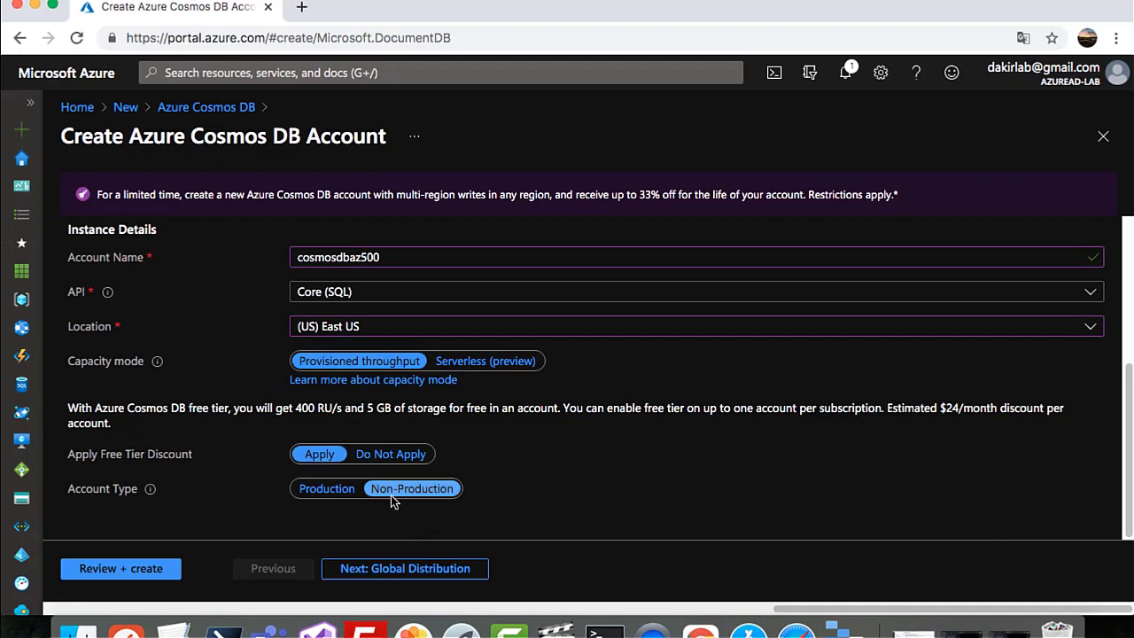
Keep geo-redundancy, multi-region writes and availability zones disabled, and proceed to the networking settings.
click(426, 574)
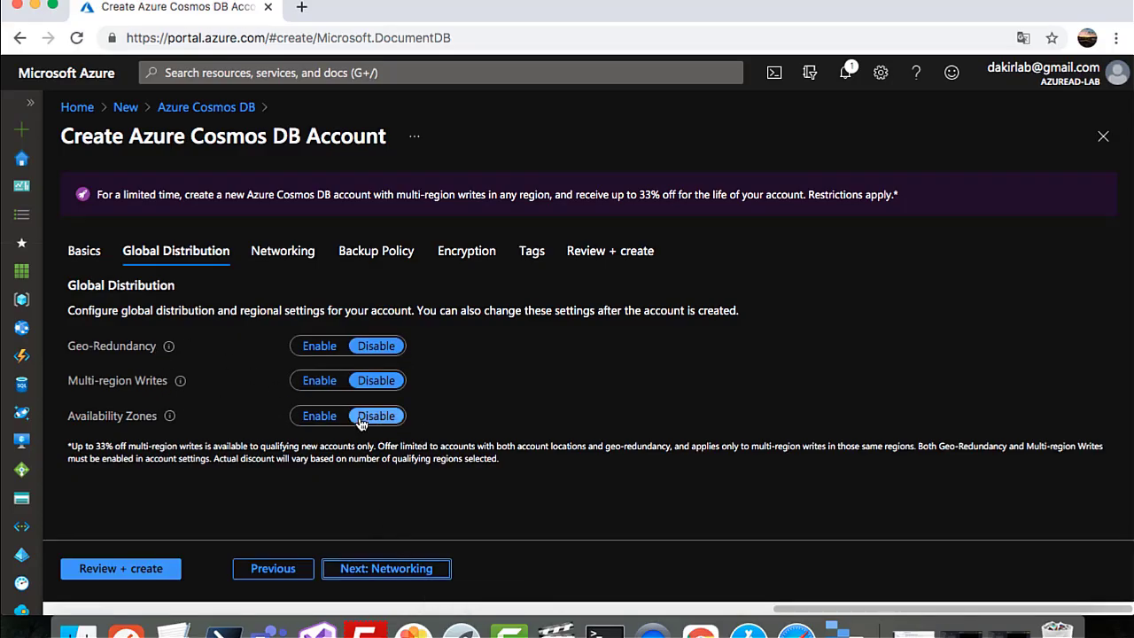
mouse_move(182, 424)
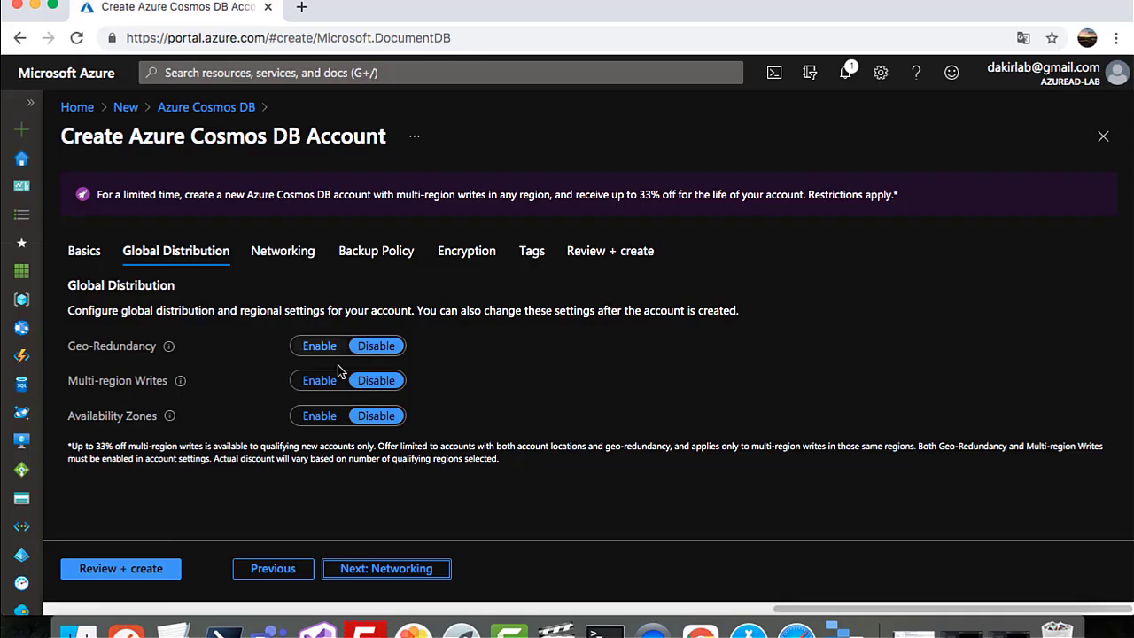
click(398, 571)
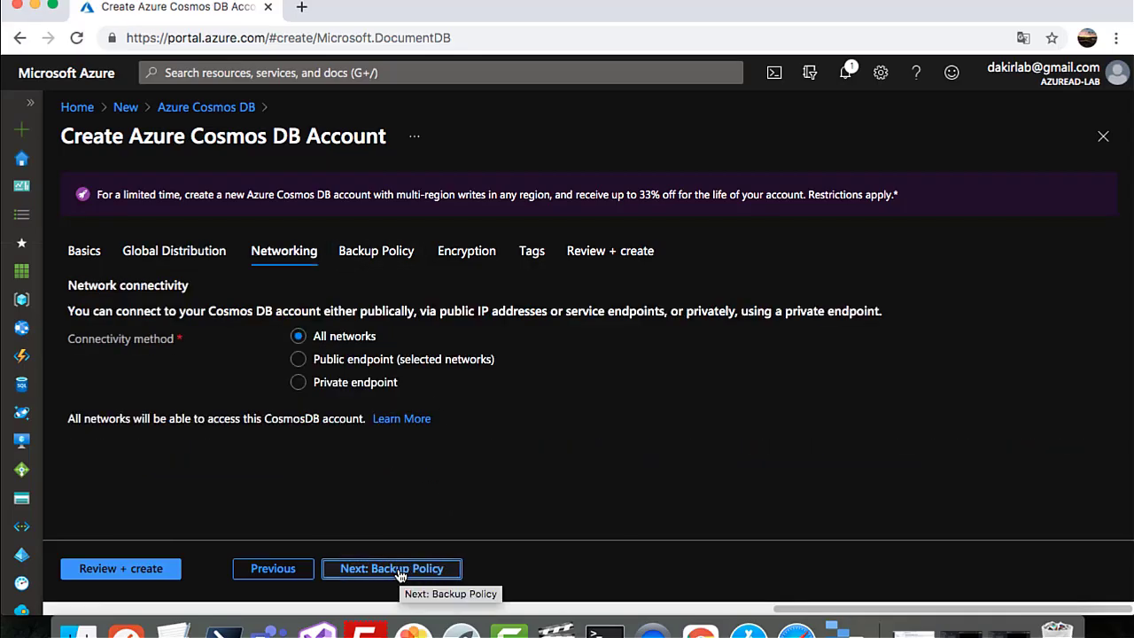
Try the private endpoint and public endpoint connectivity methods with their firewall options, and return to All networks.
click(340, 391)
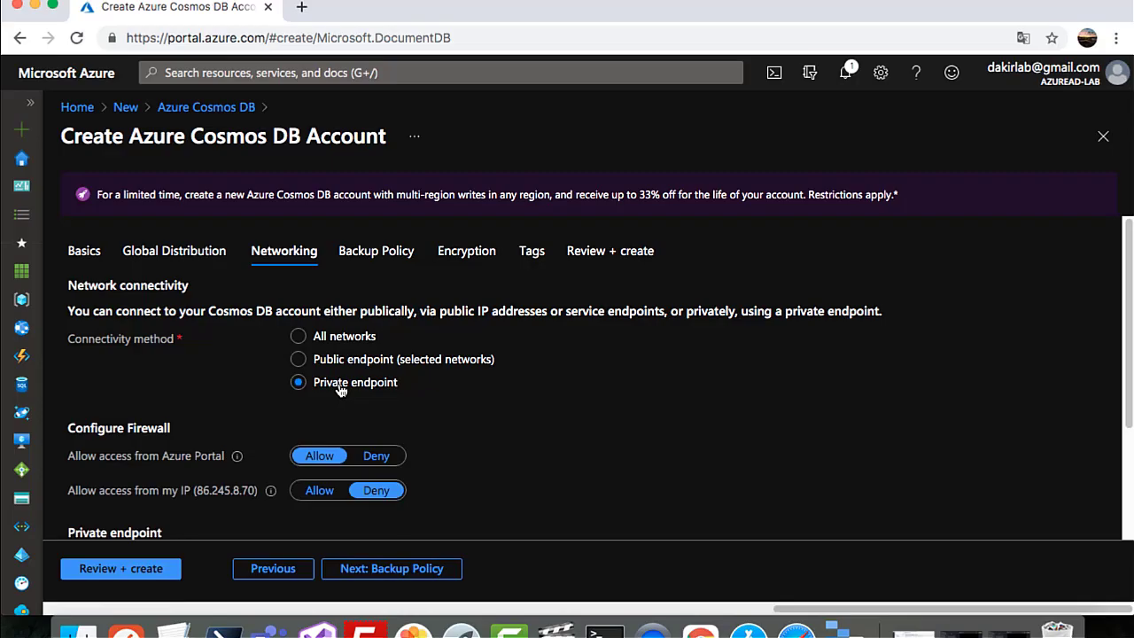
click(334, 341)
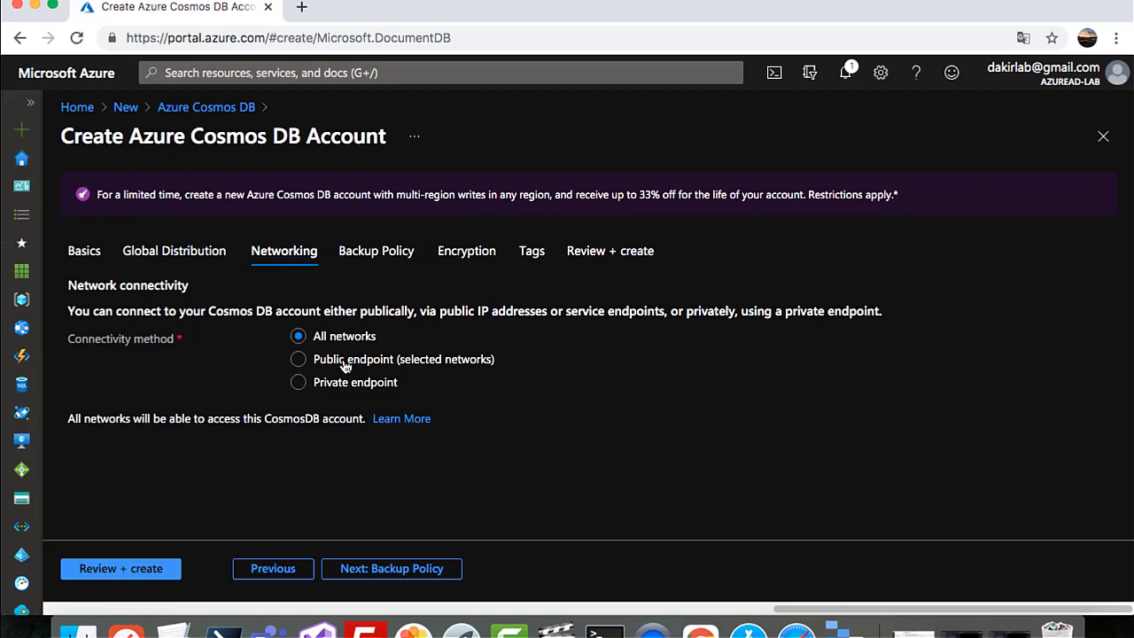
click(346, 362)
scroll(392, 448, down, 2)
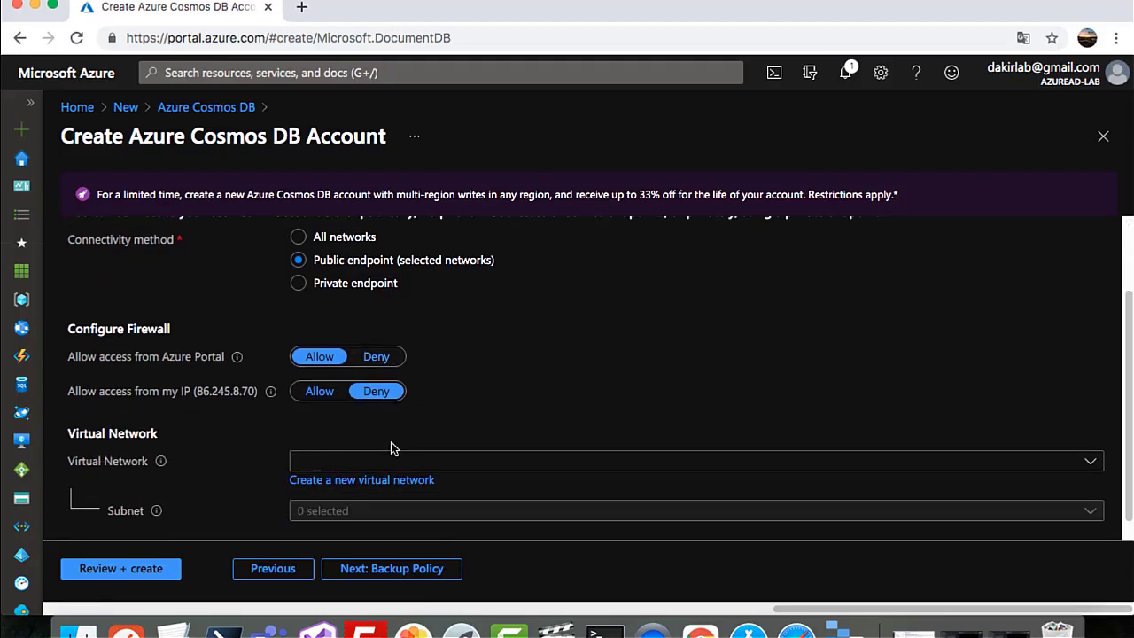
click(324, 398)
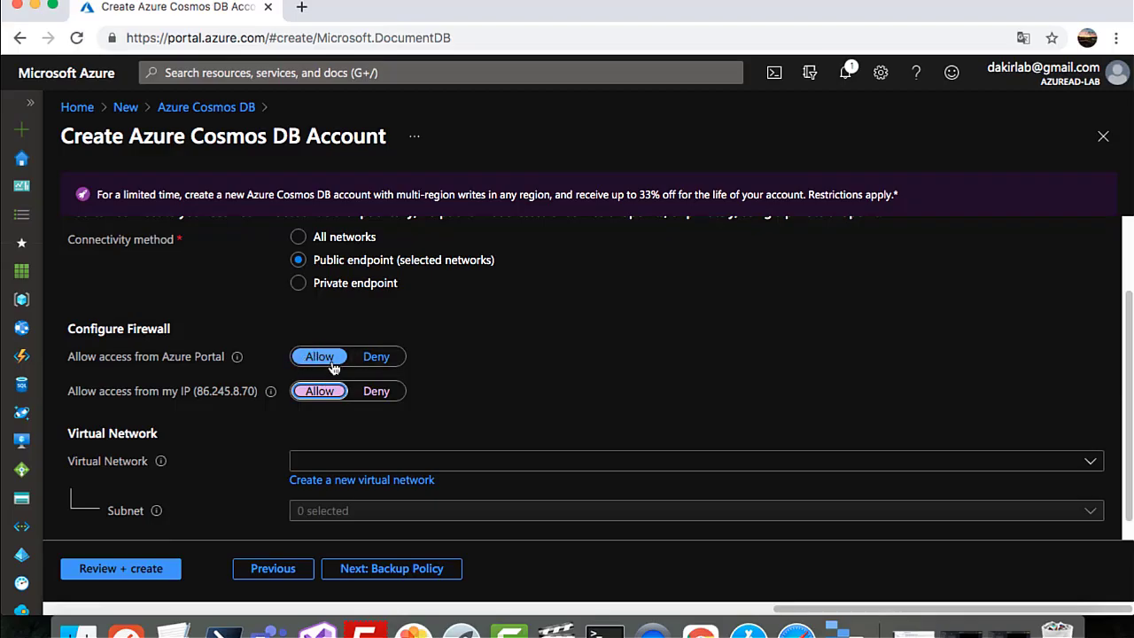
click(377, 392)
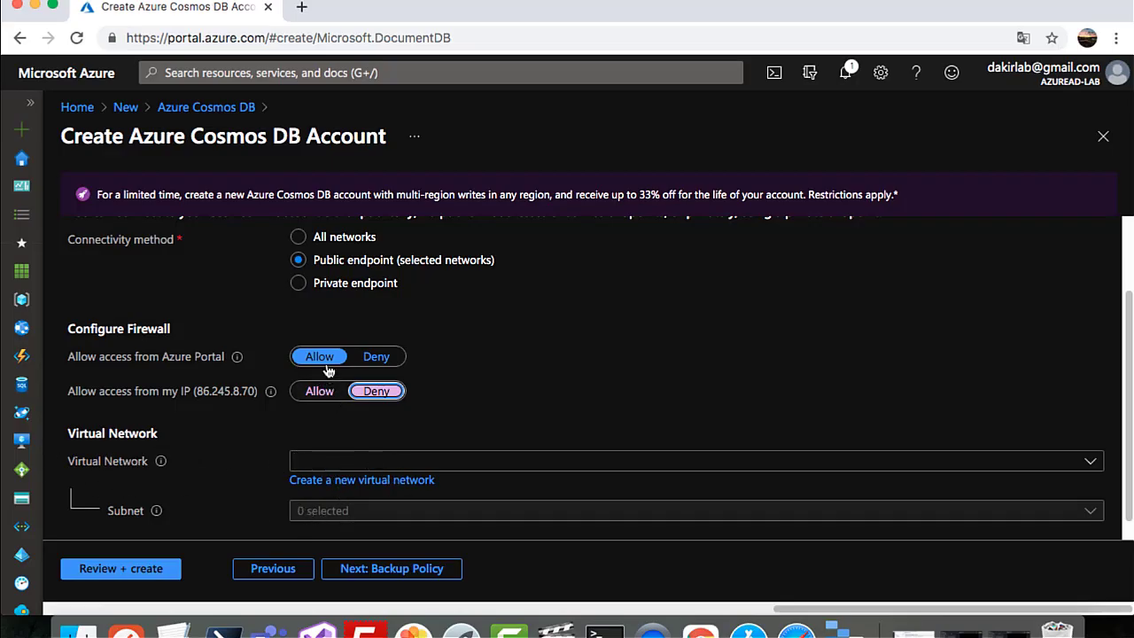
click(300, 239)
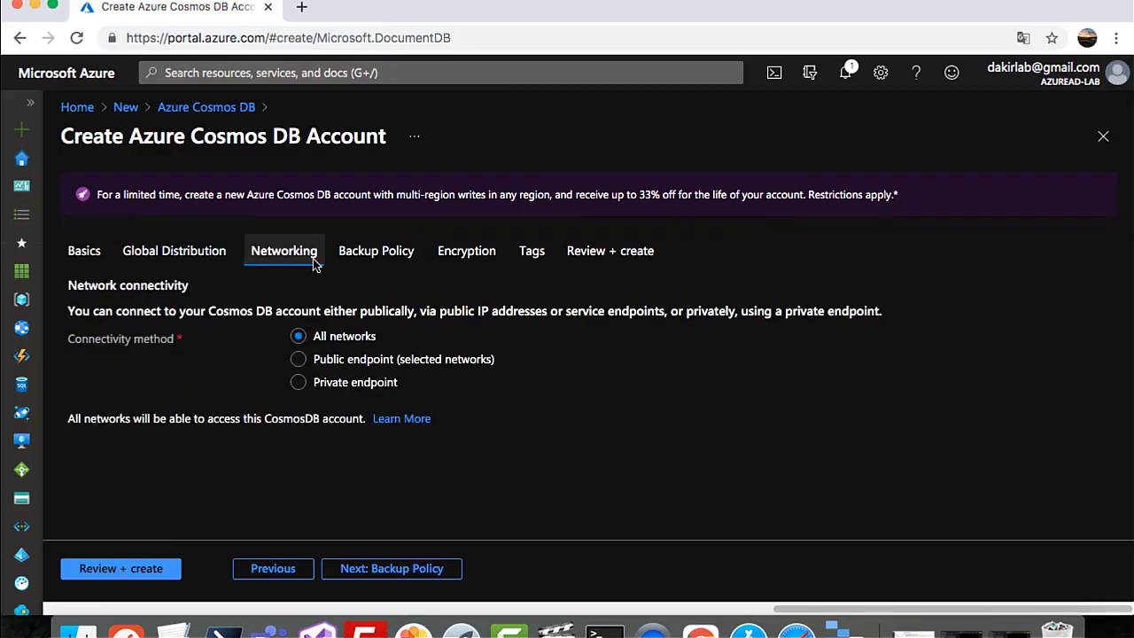
Accept the default backup policy and service-managed key encryption, and create the Cosmos DB account.
click(391, 569)
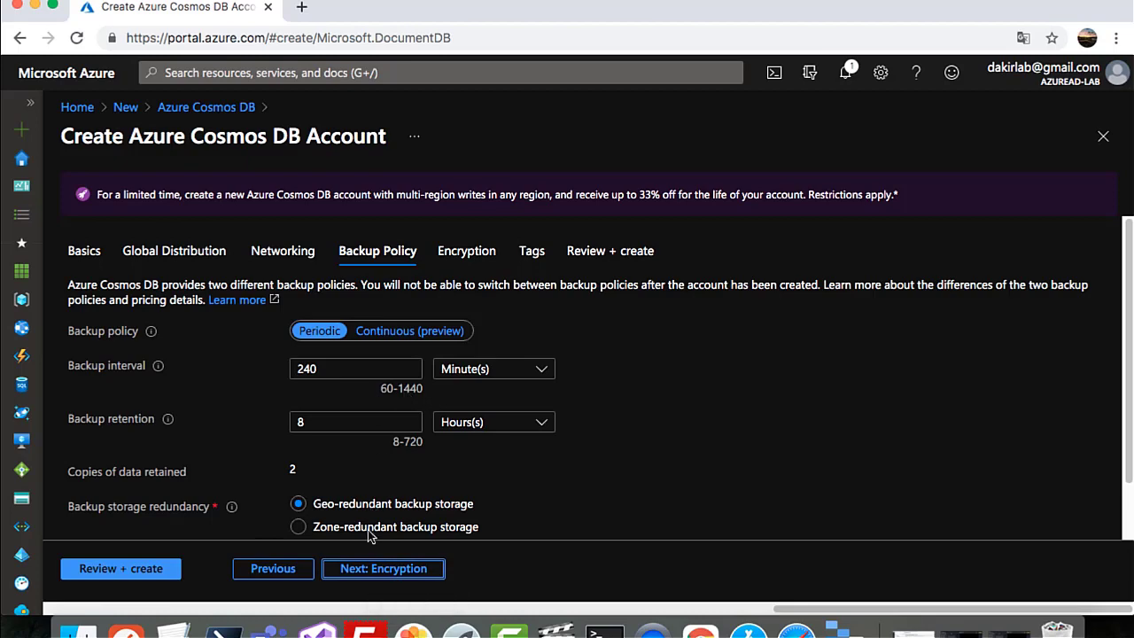
click(375, 572)
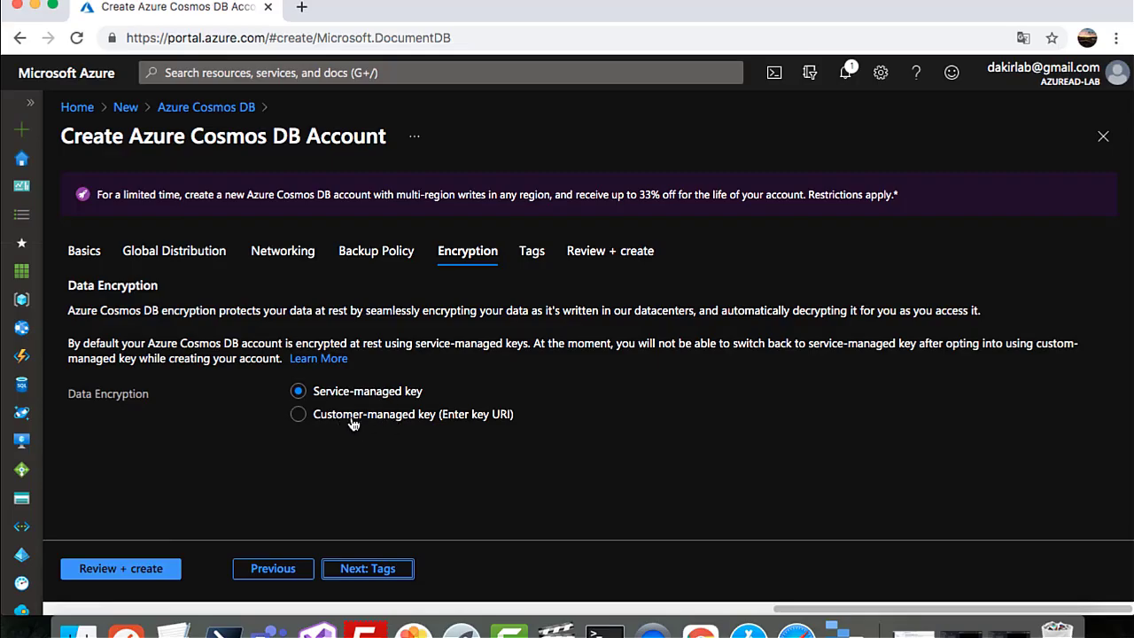
click(122, 571)
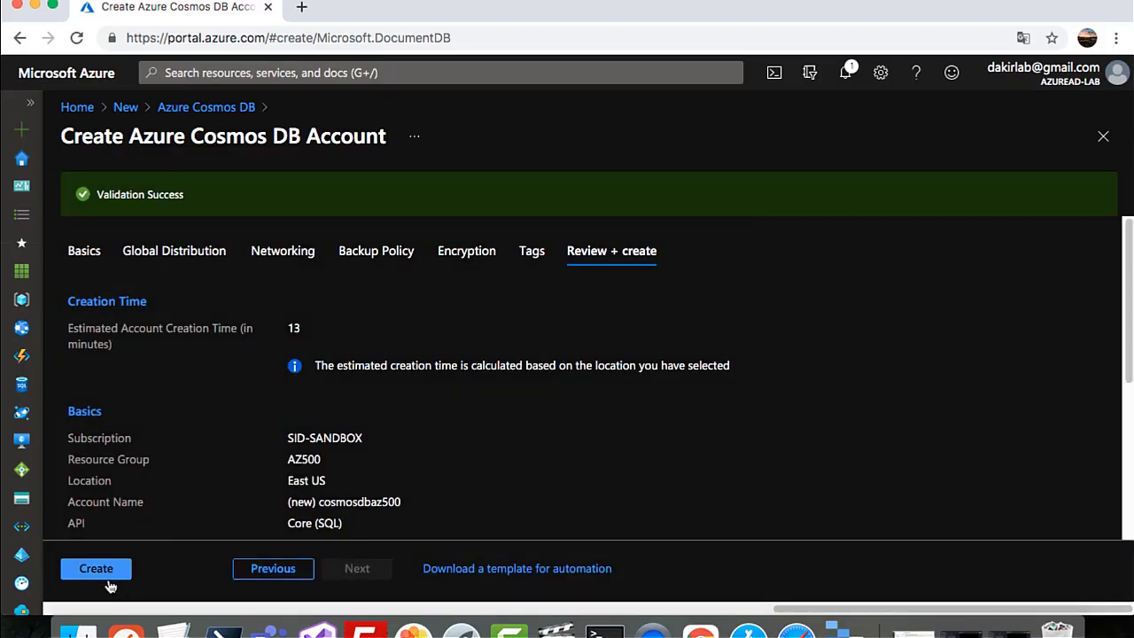
click(98, 569)
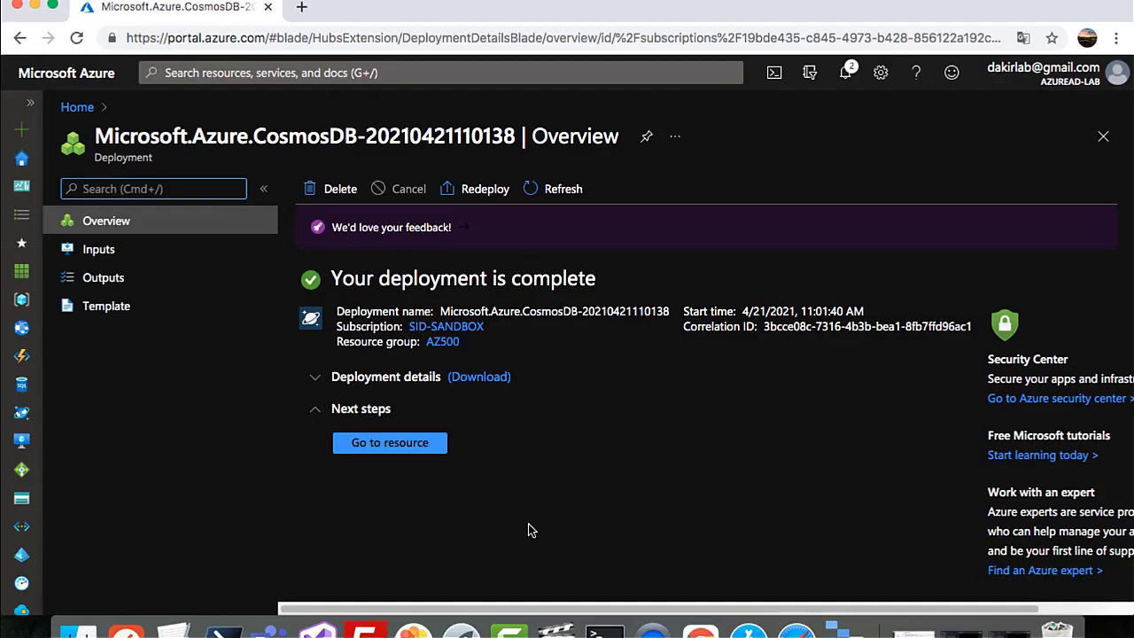
Go to the deployed cosmosdbaz500 account, view its overview and open Data Explorer.
click(406, 448)
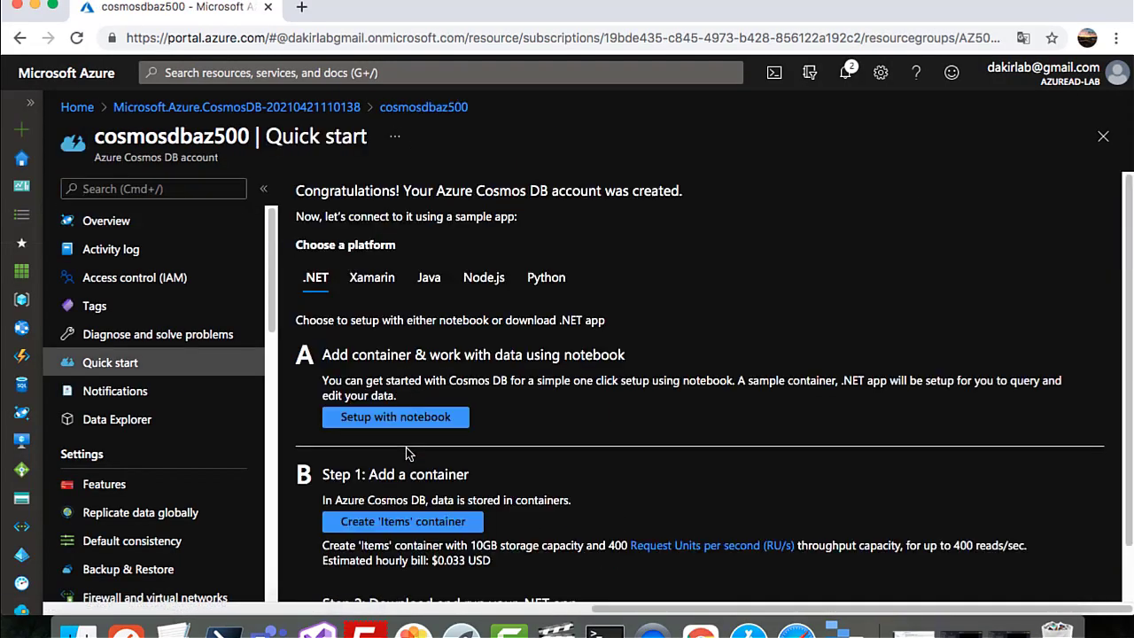
click(131, 232)
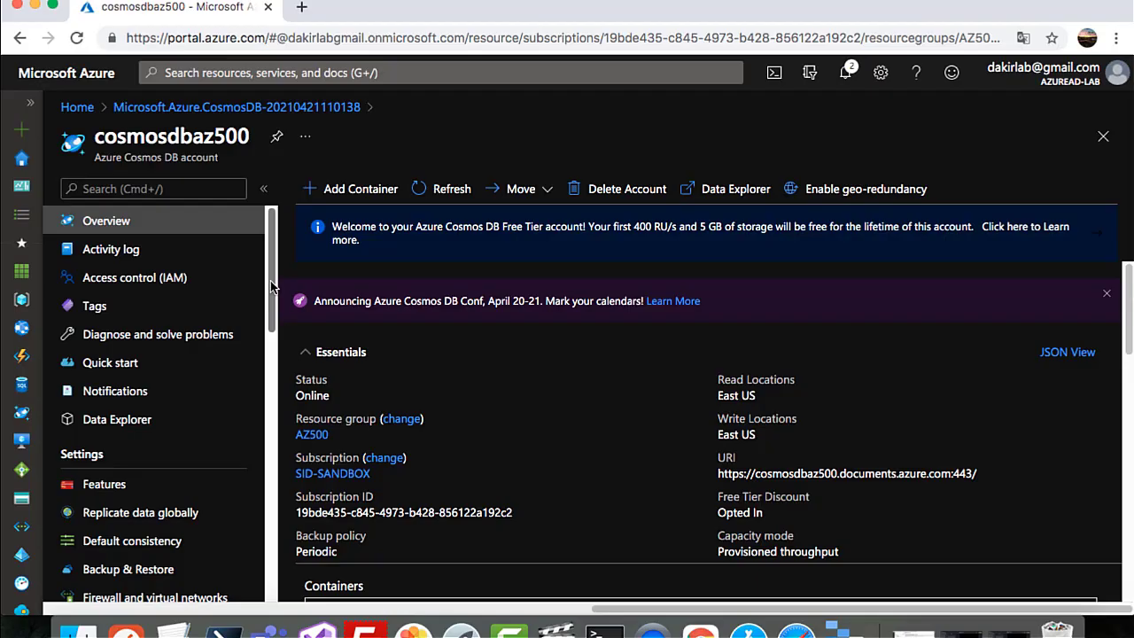
drag(270, 281, 363, 275)
click(727, 199)
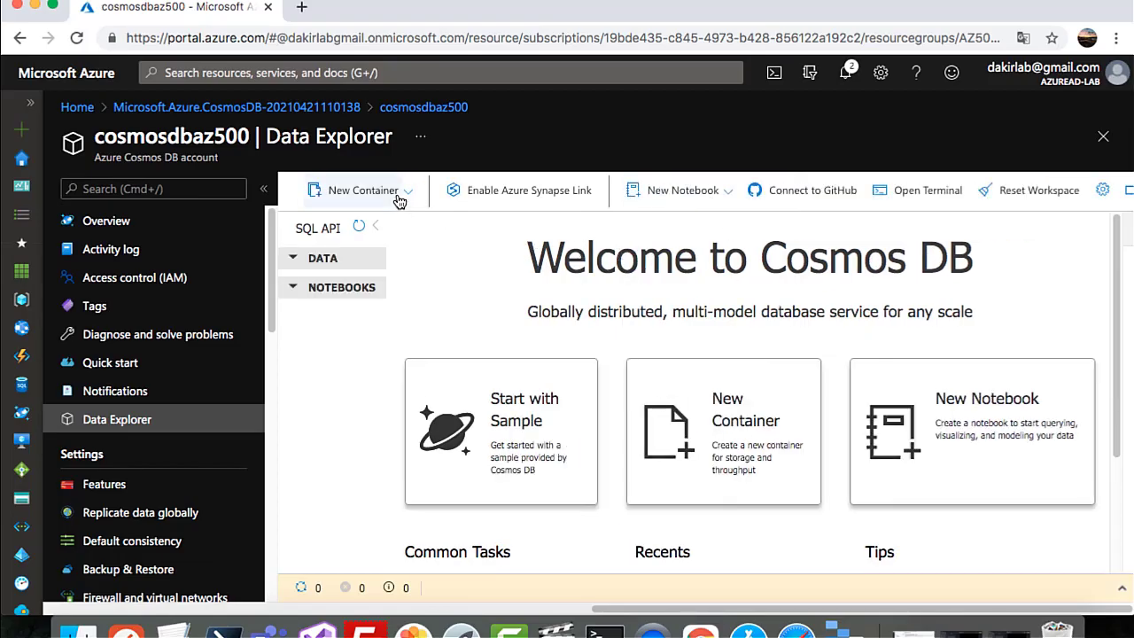
Start a new container in a new database with id AZ500, and set the container id to testdb.
click(397, 197)
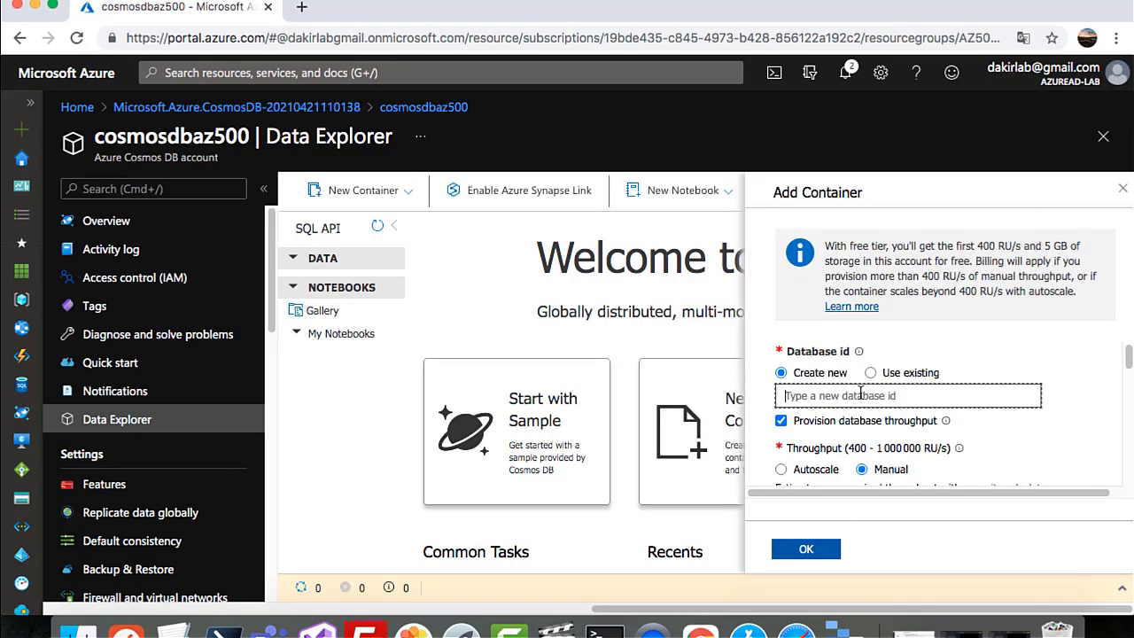
text(AZ500)
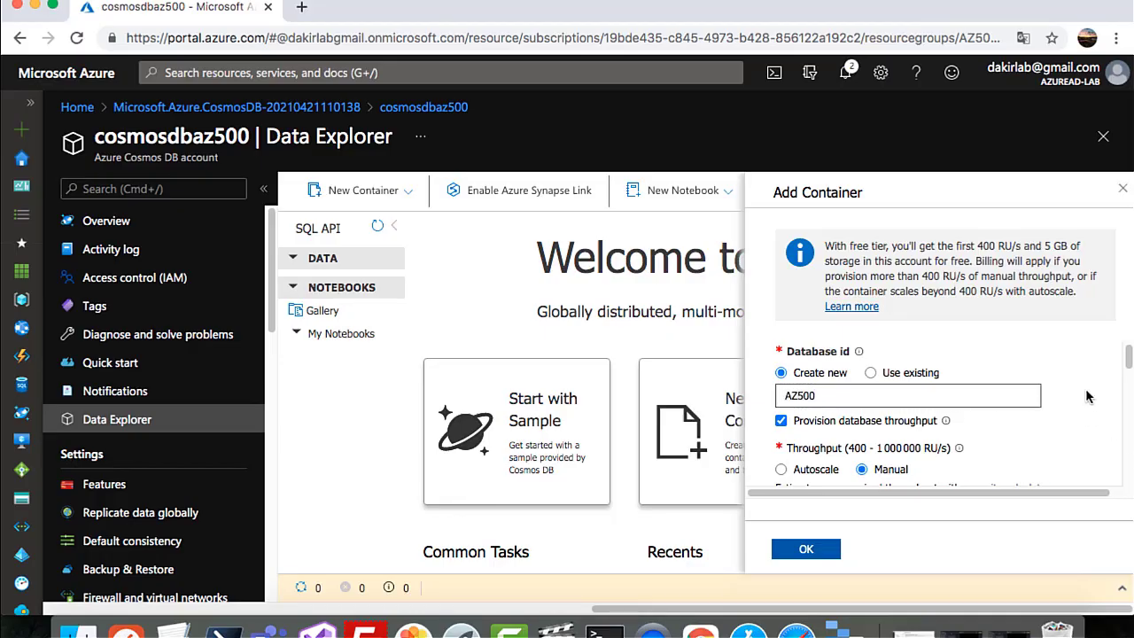
scroll(901, 425, down, 5)
click(900, 447)
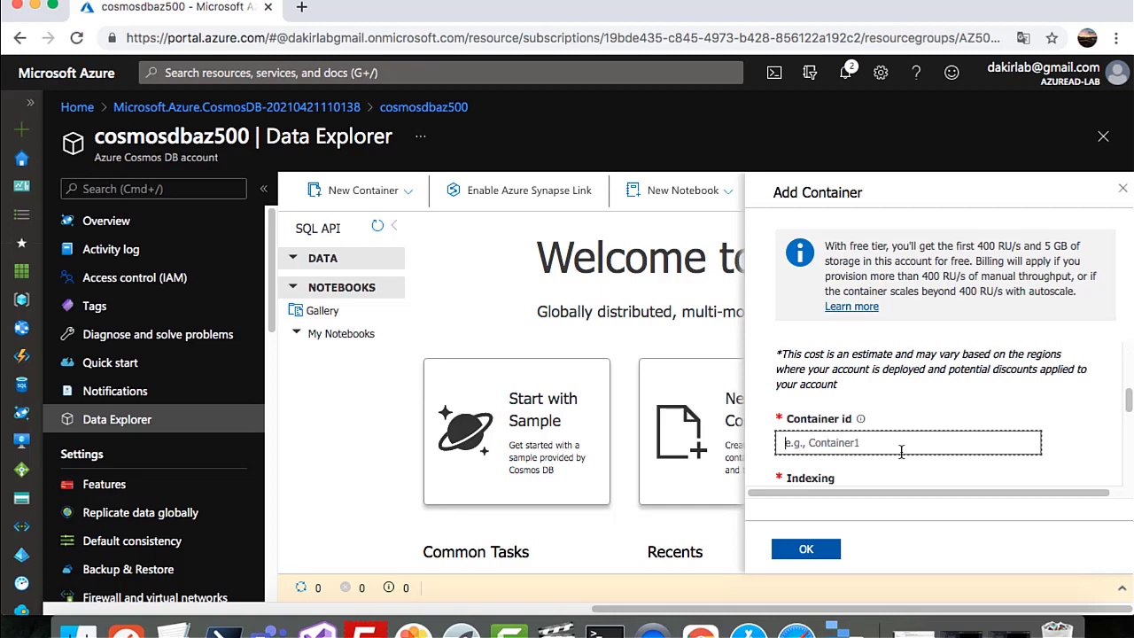
text(testdb)
Set the container's partition key to /test1 and create the container.
scroll(989, 457, down, 2)
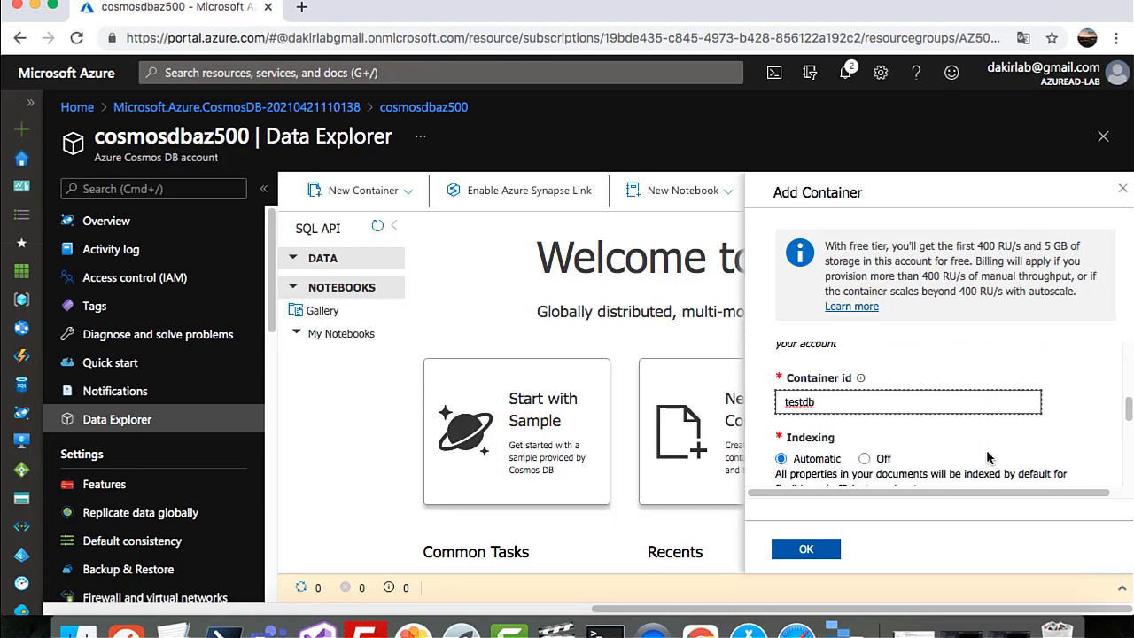
scroll(989, 457, down, 3)
click(941, 429)
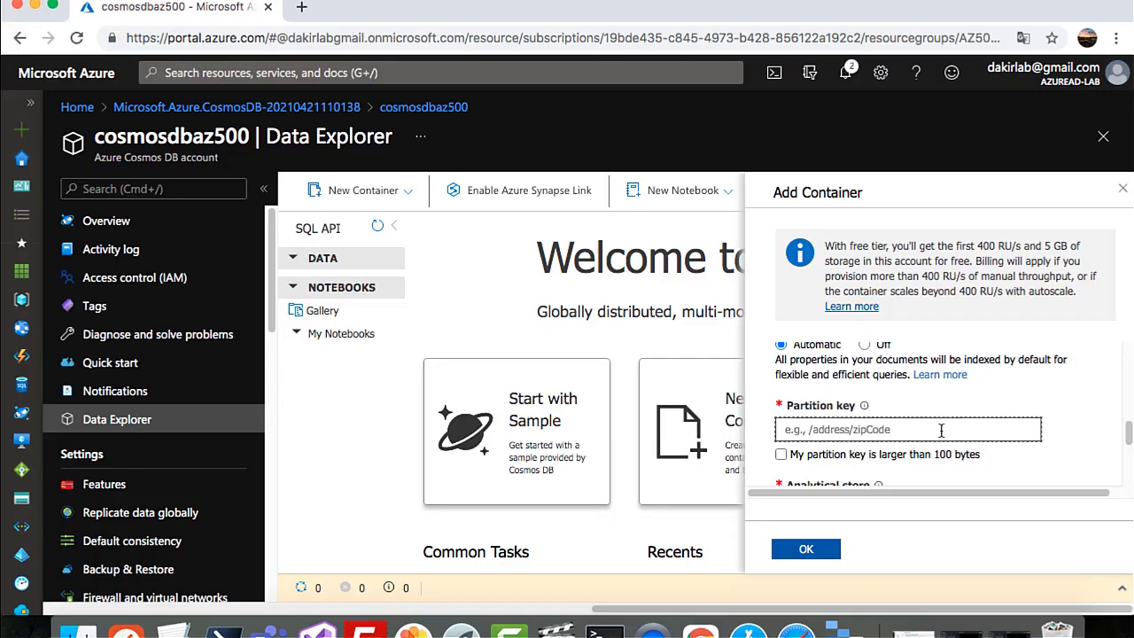
text(/)
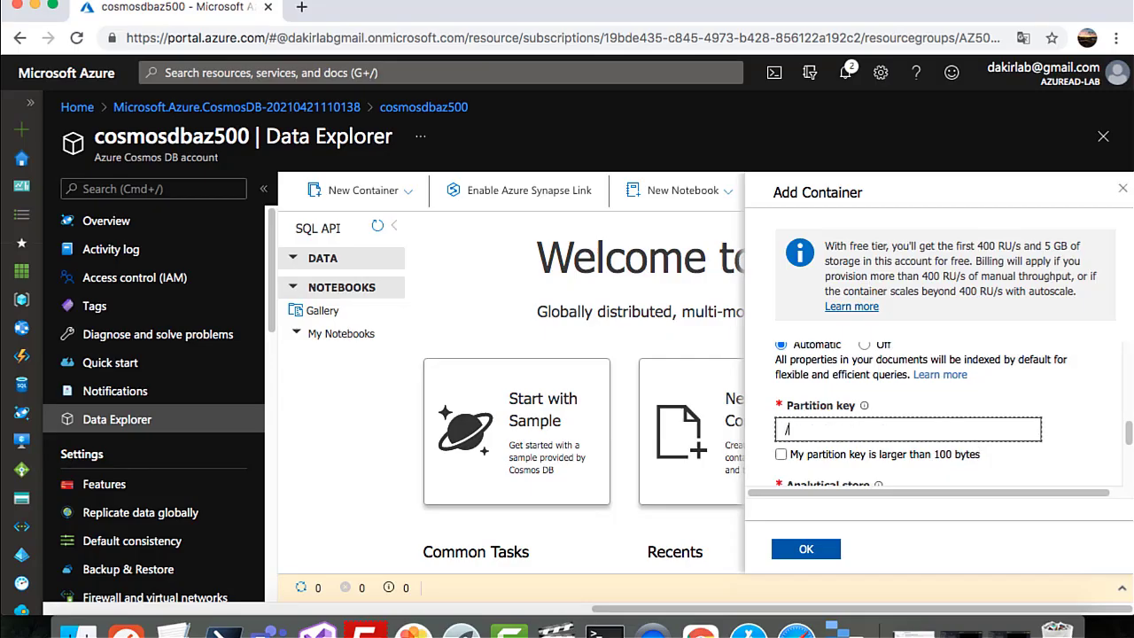
text(test1)
click(802, 551)
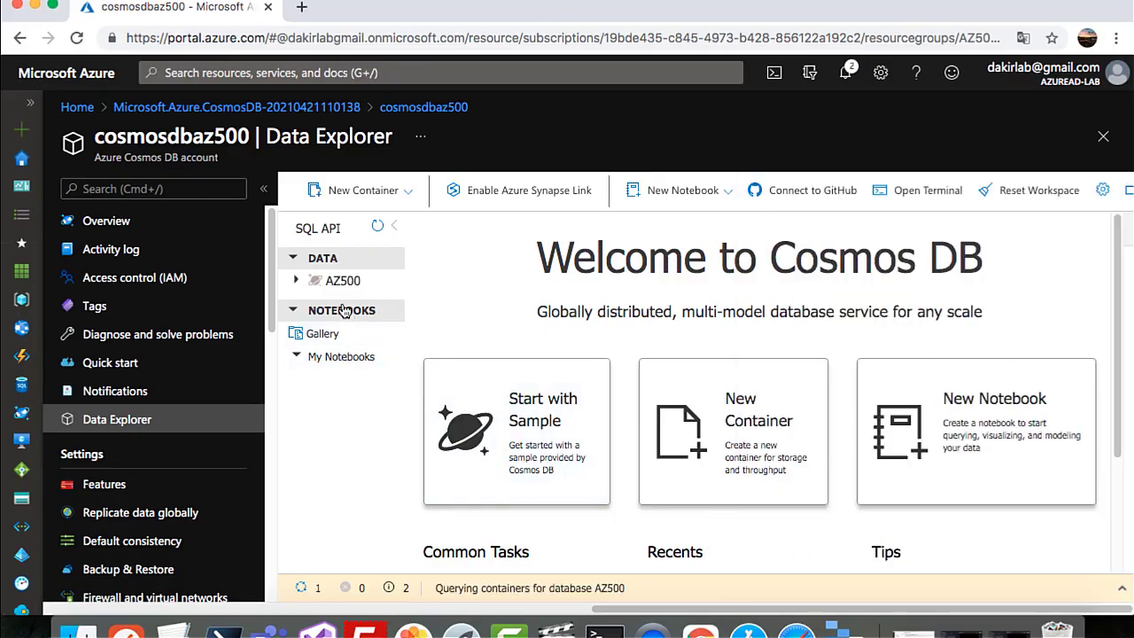
Expand the AZ500 database and open the items of the testdb container.
click(297, 282)
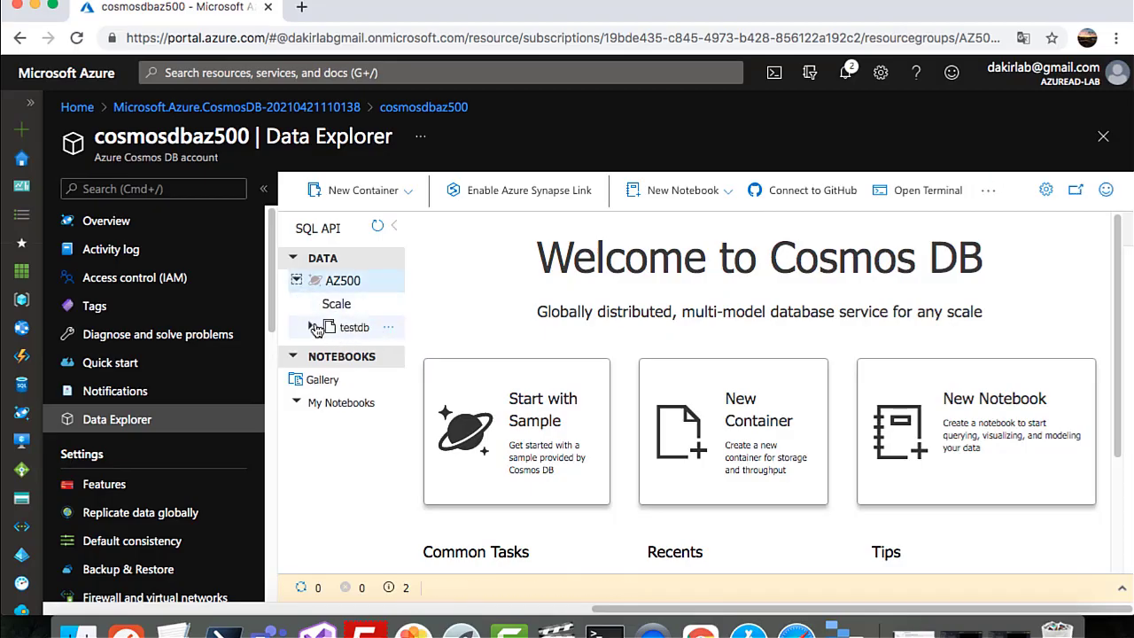
click(311, 328)
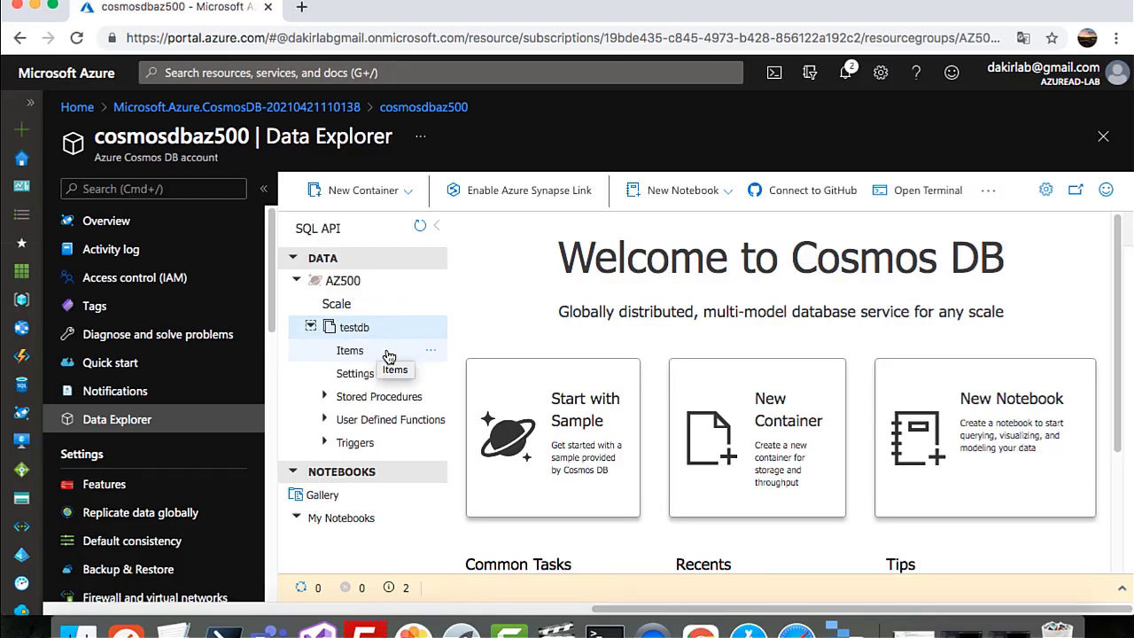
click(430, 354)
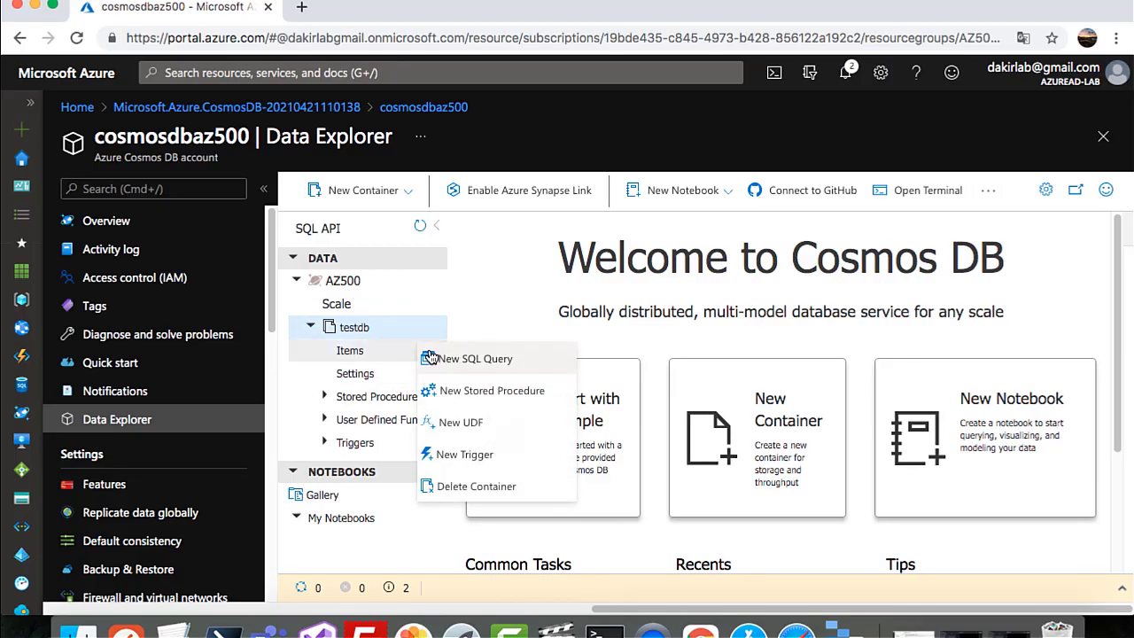
click(367, 354)
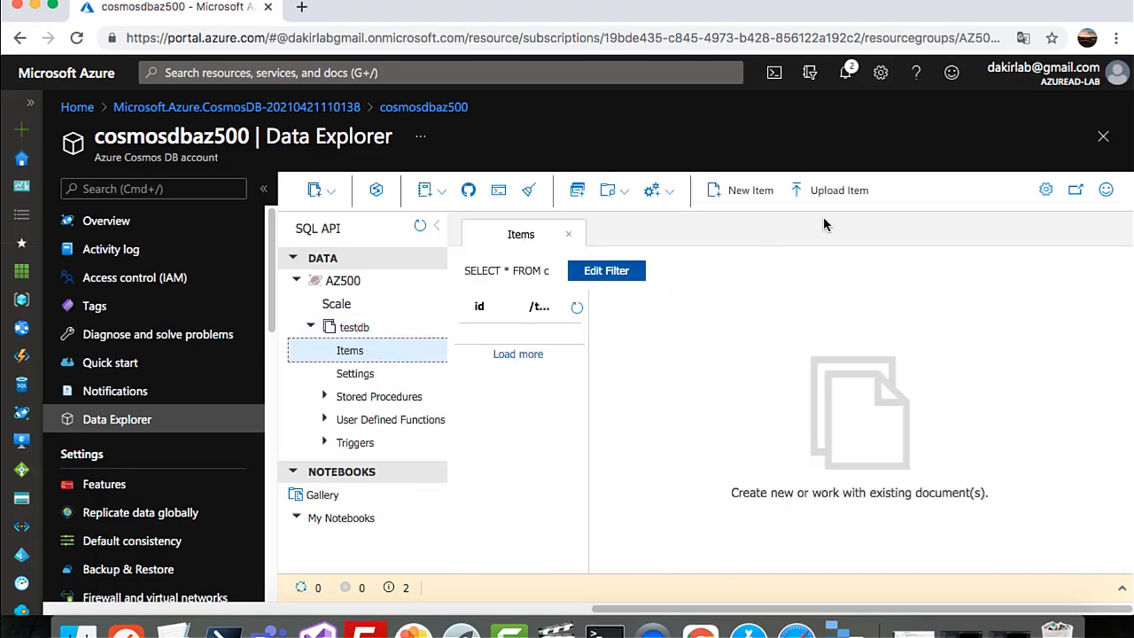
Upload the acg.json file from the cosmos-db folder as items into the testdb container, and dismiss the upload form.
click(835, 193)
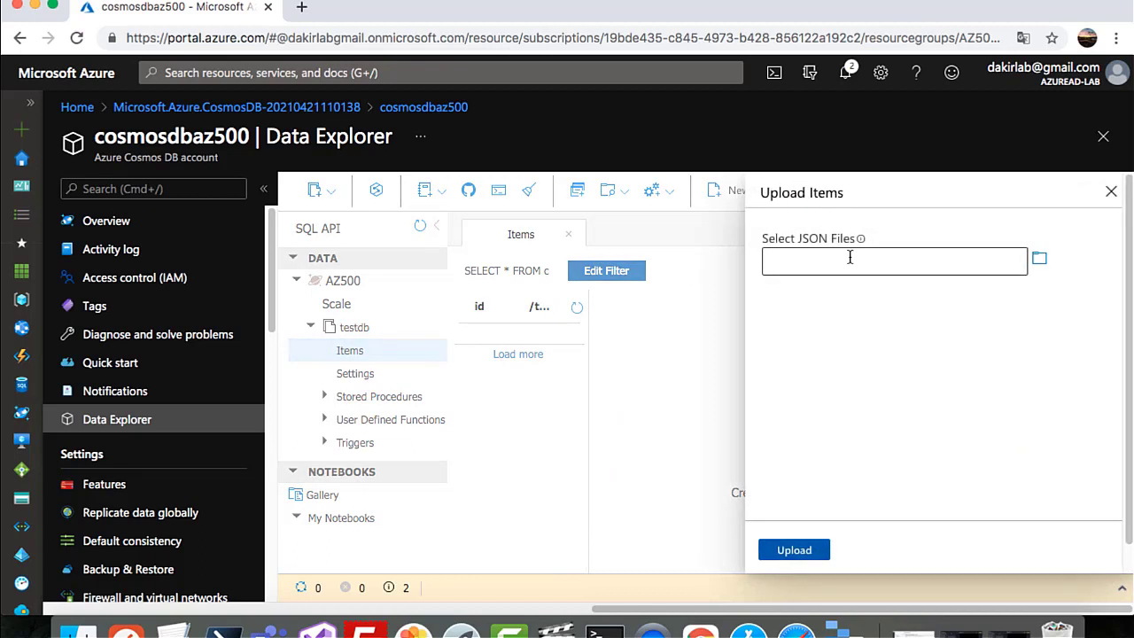
click(1040, 261)
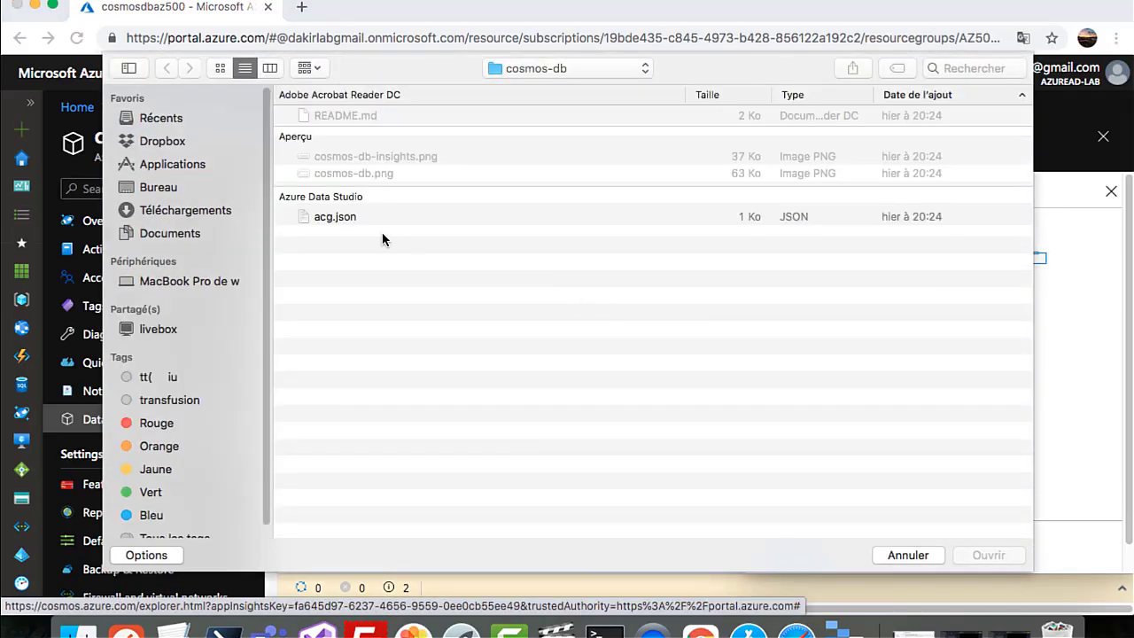
click(345, 220)
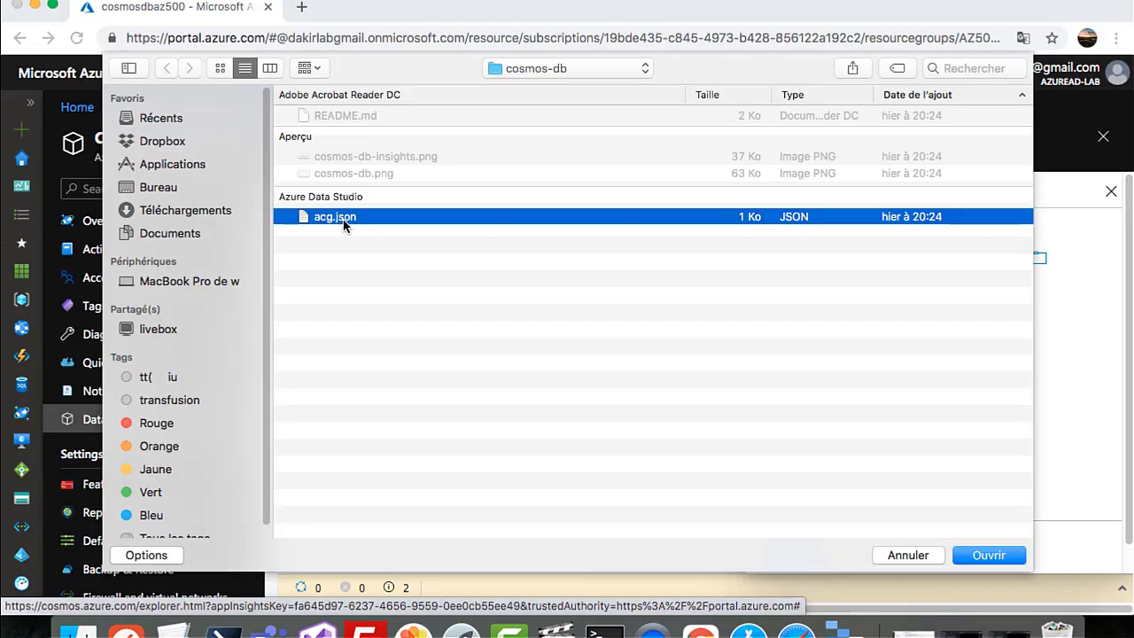
click(983, 555)
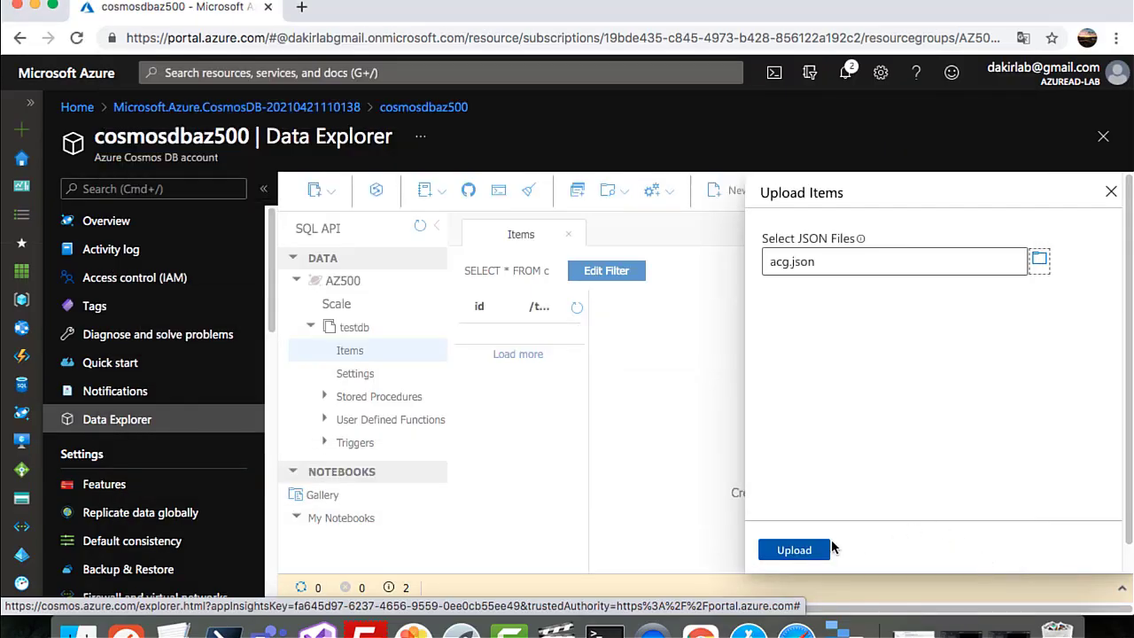
click(797, 550)
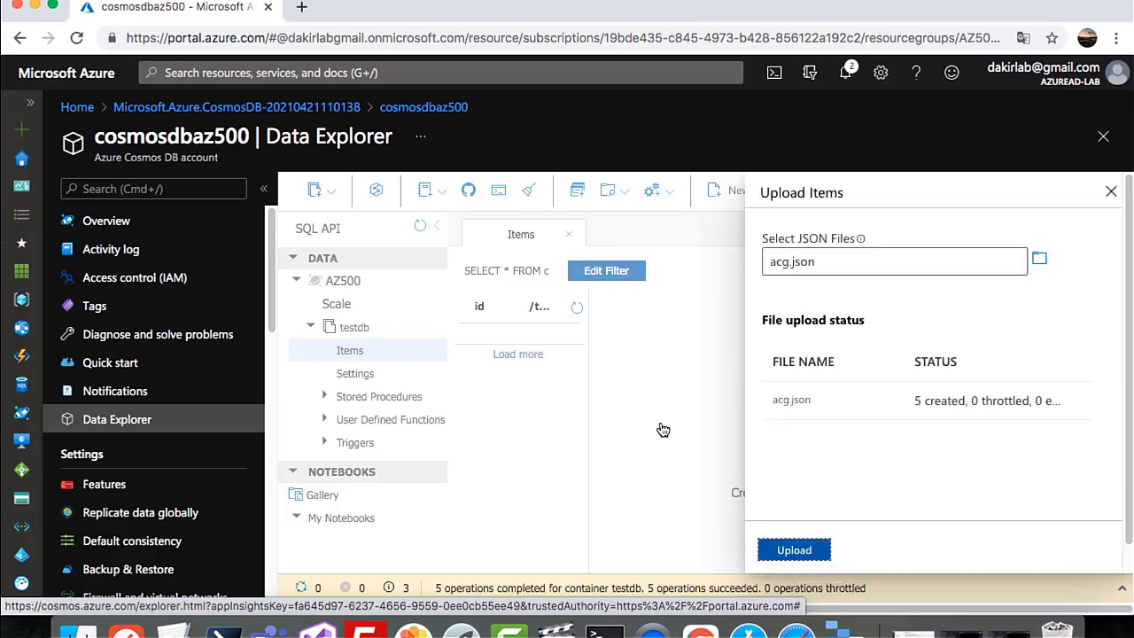
click(1111, 192)
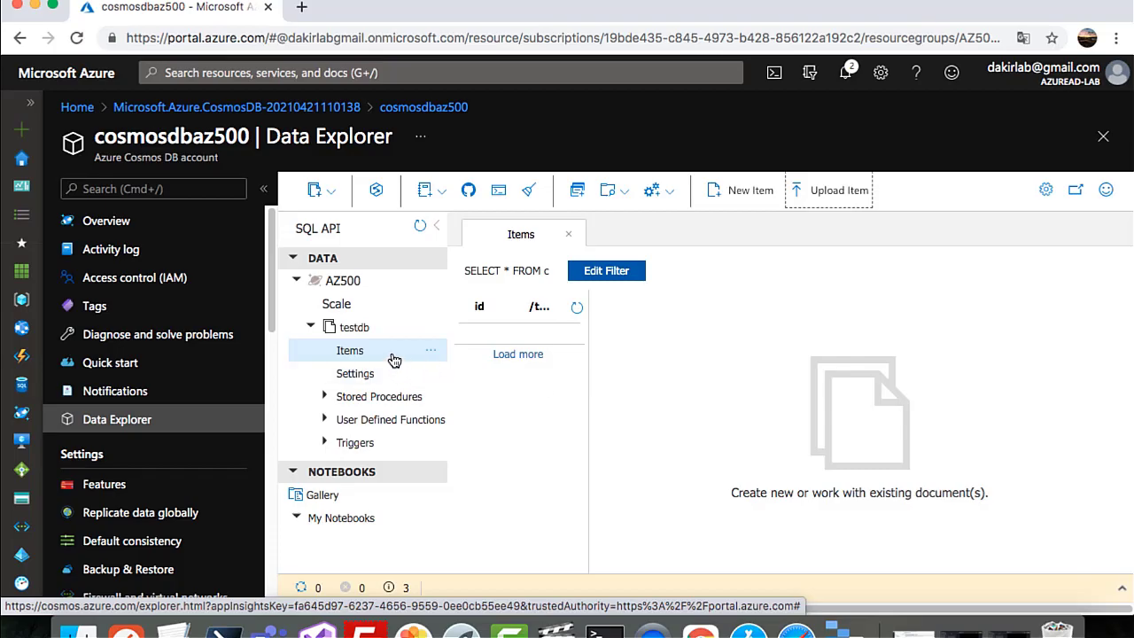
Run a new SQL query, SELECT * FROM c, on the testdb container and look through the returned items.
click(431, 352)
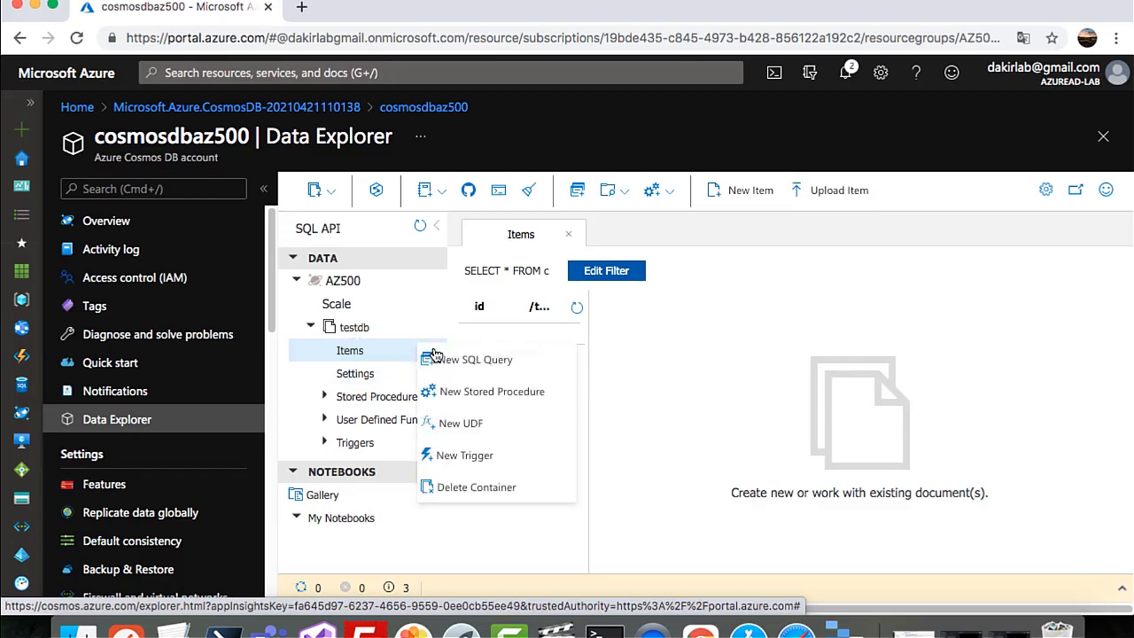
click(468, 361)
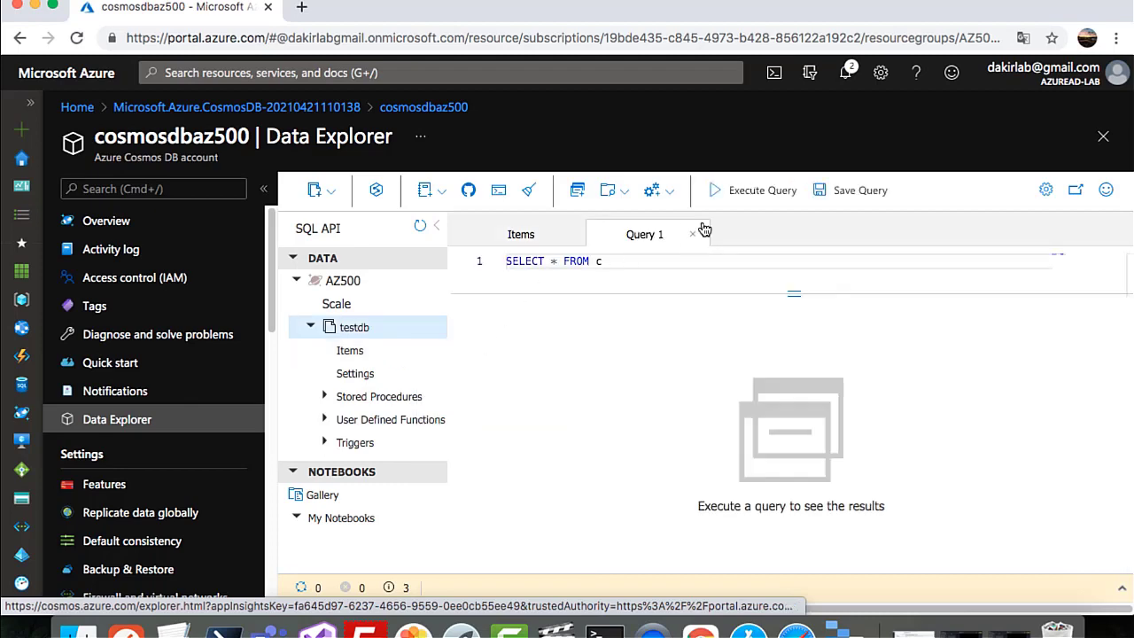
click(753, 196)
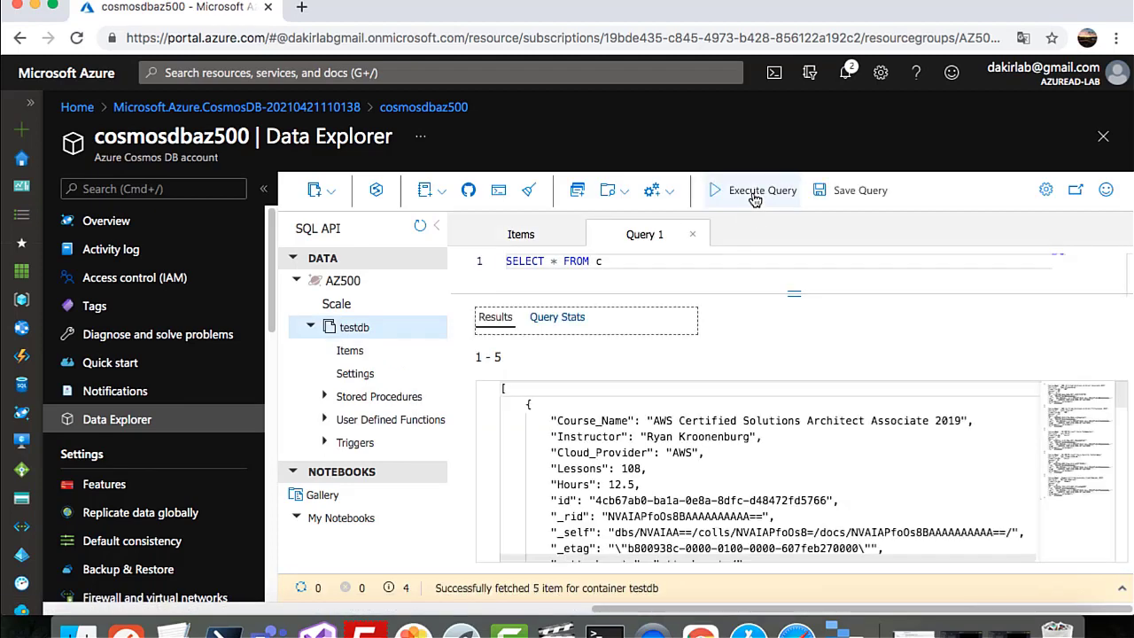
scroll(654, 430, down, 5)
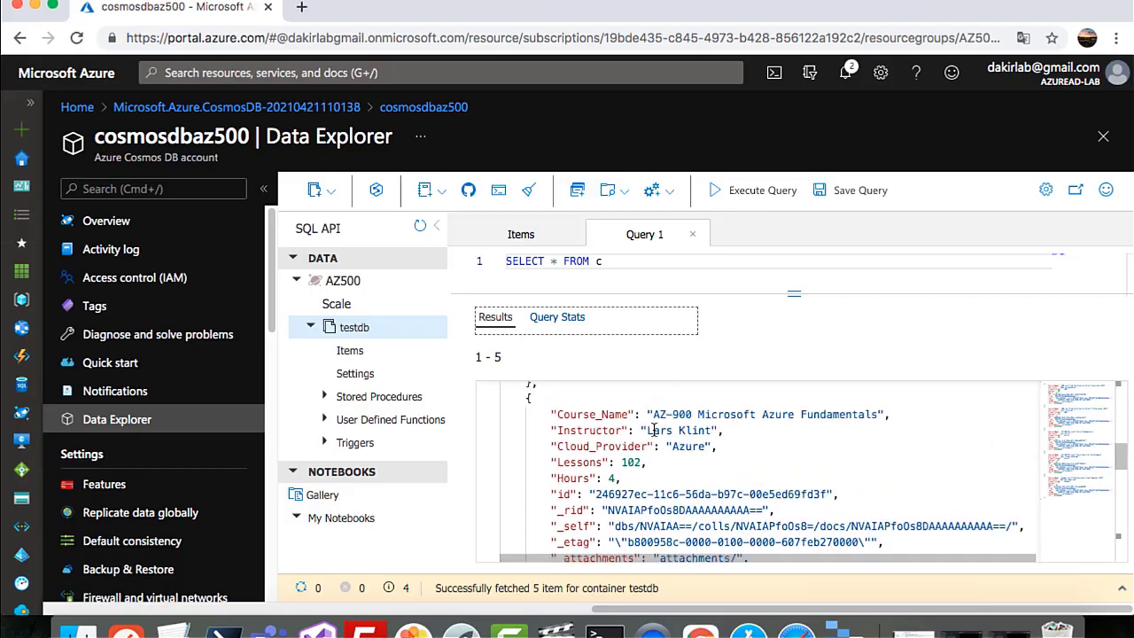
scroll(654, 429, up, 10)
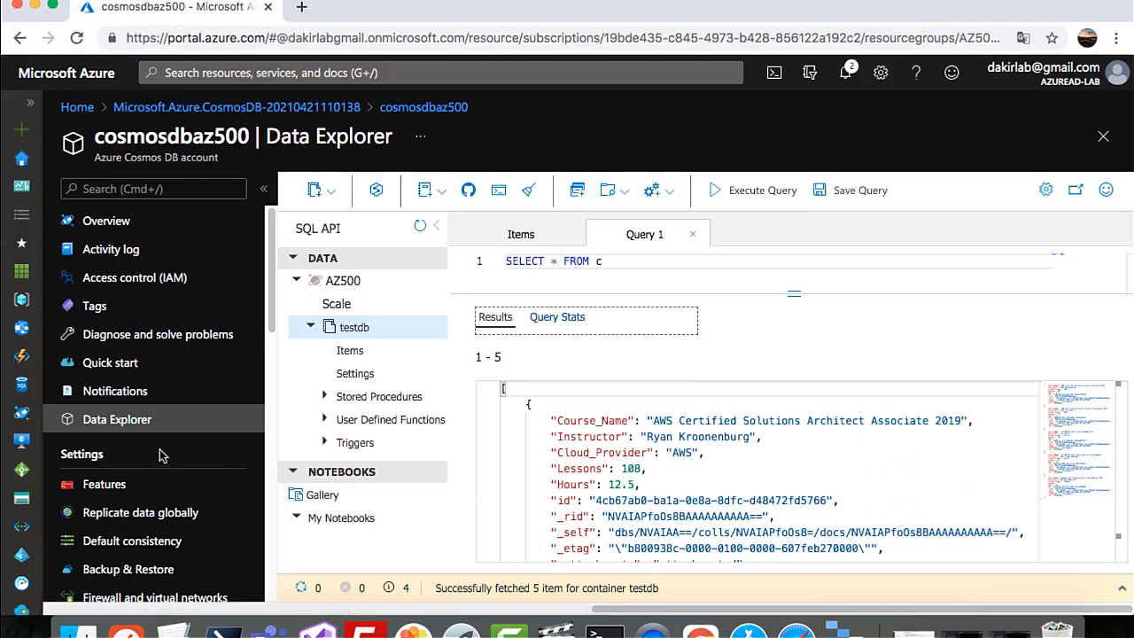
Examine the account's URI, read-write keys and connection strings, and compare them with the read-only keys.
scroll(163, 468, down, 4)
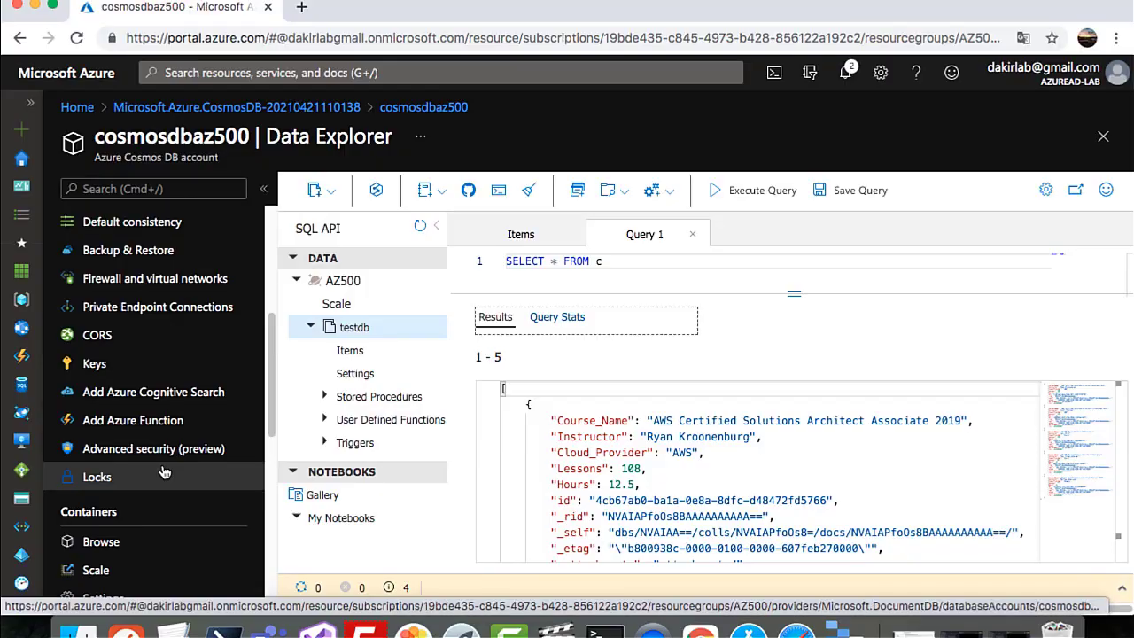
click(118, 368)
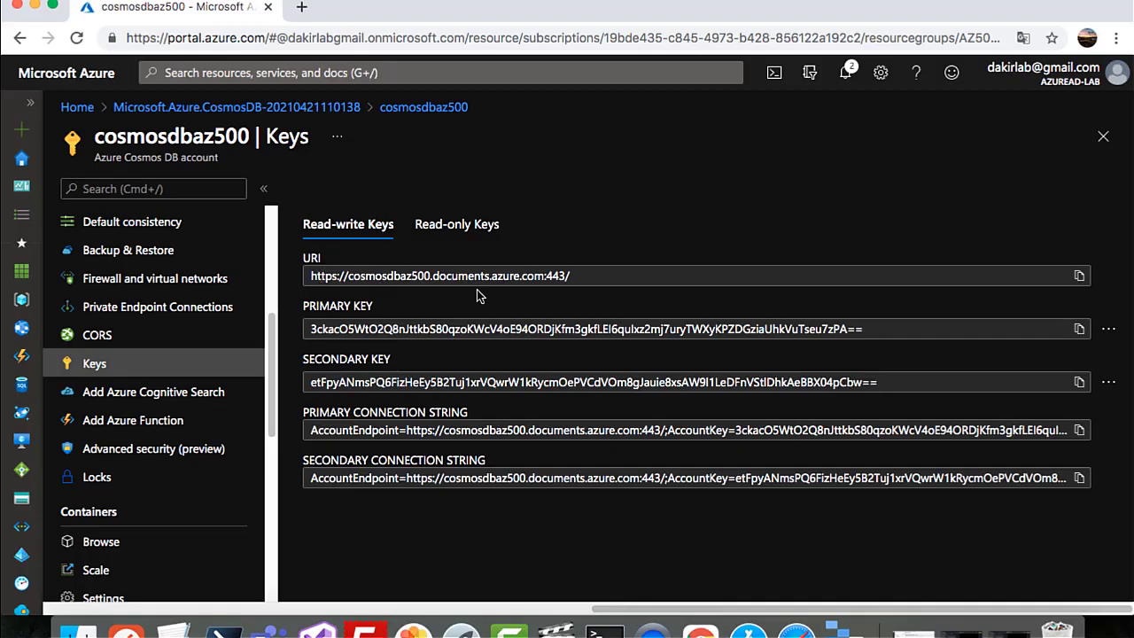
triple_click(575, 275)
click(584, 276)
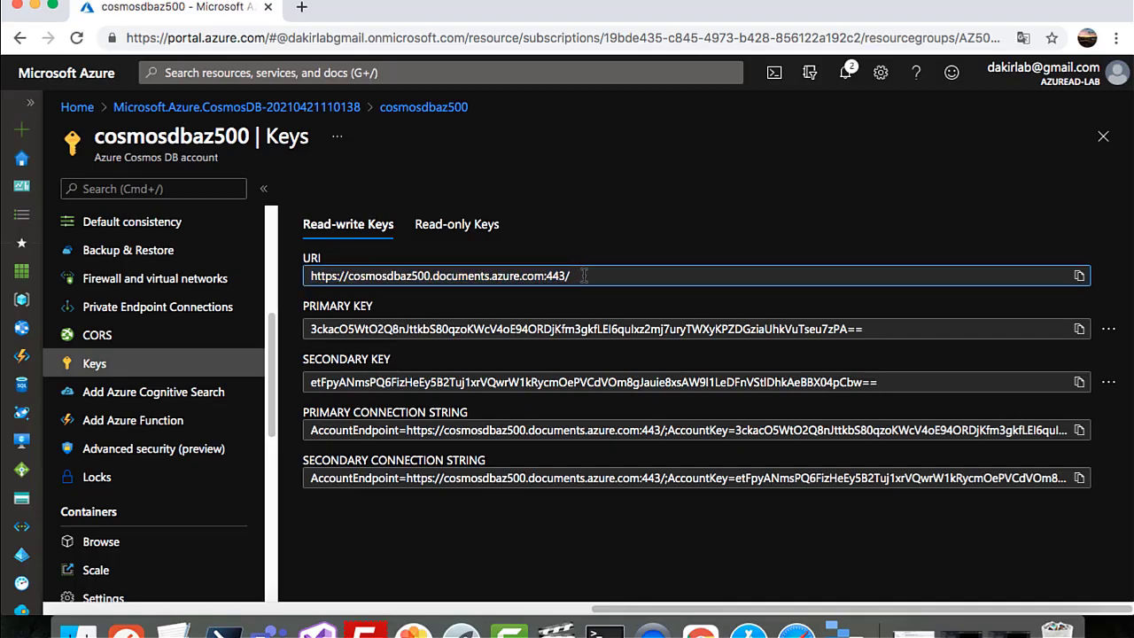
click(584, 275)
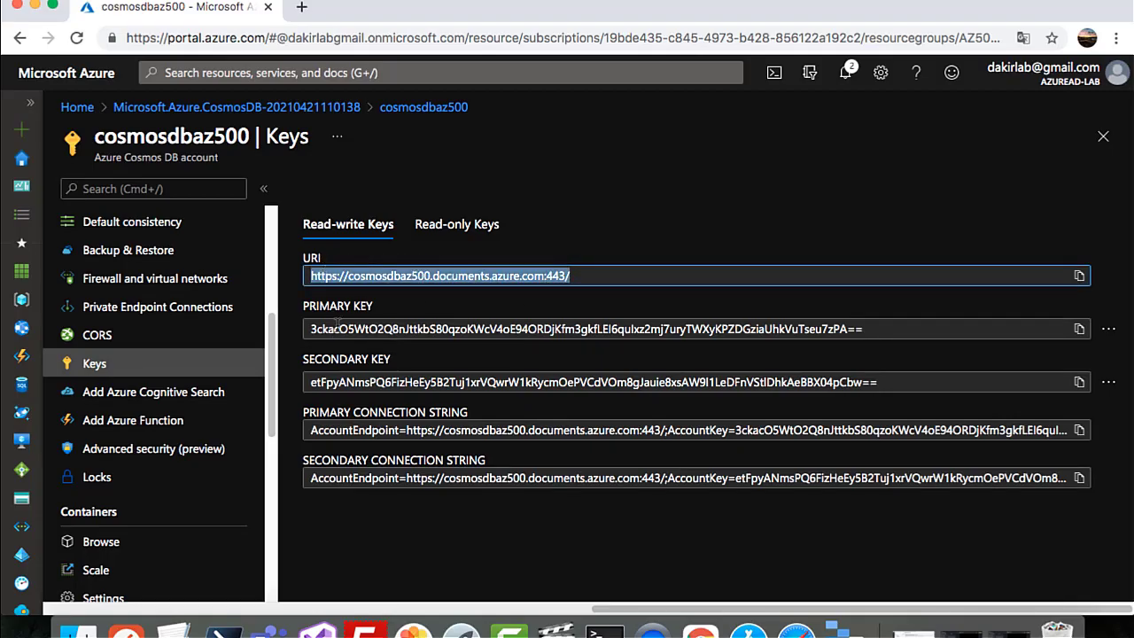
double_click(332, 412)
double_click(355, 476)
click(346, 461)
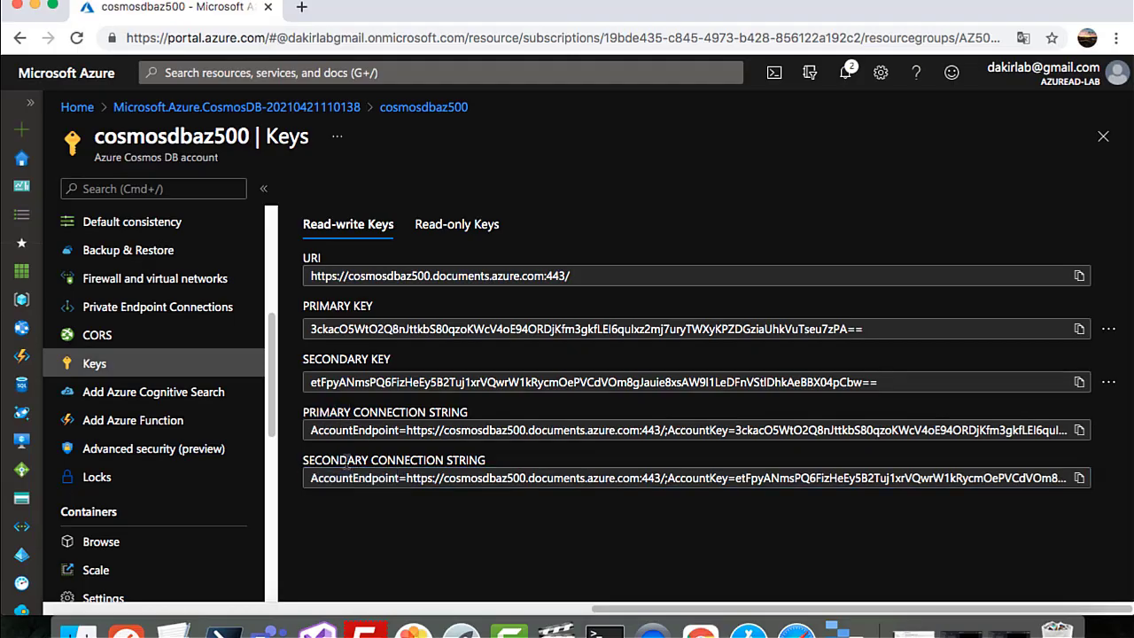
double_click(346, 460)
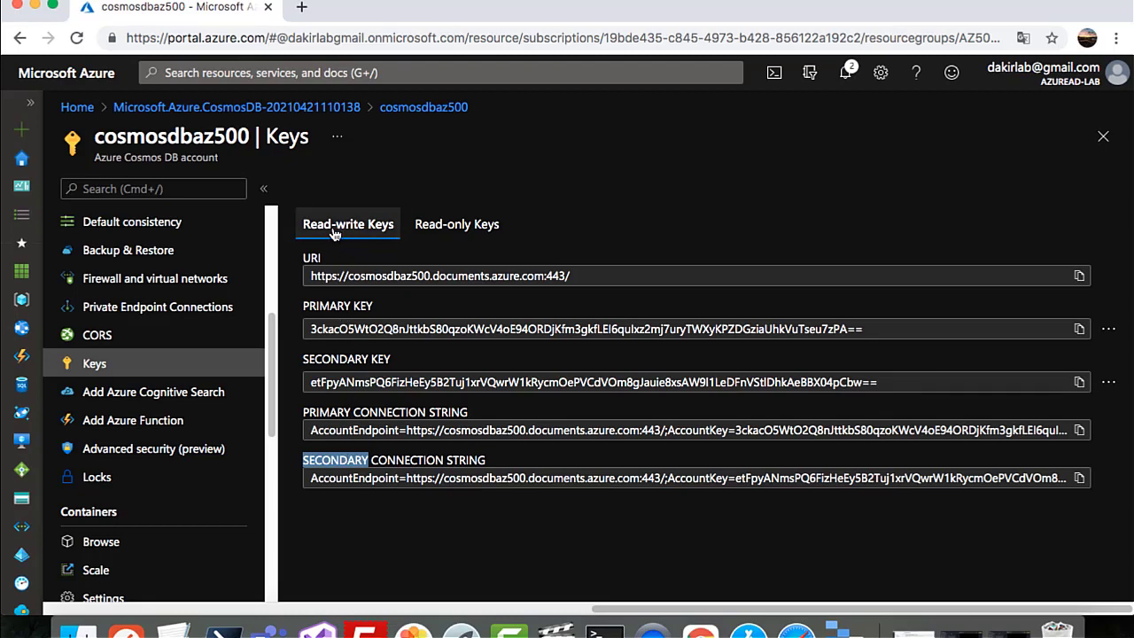
click(457, 227)
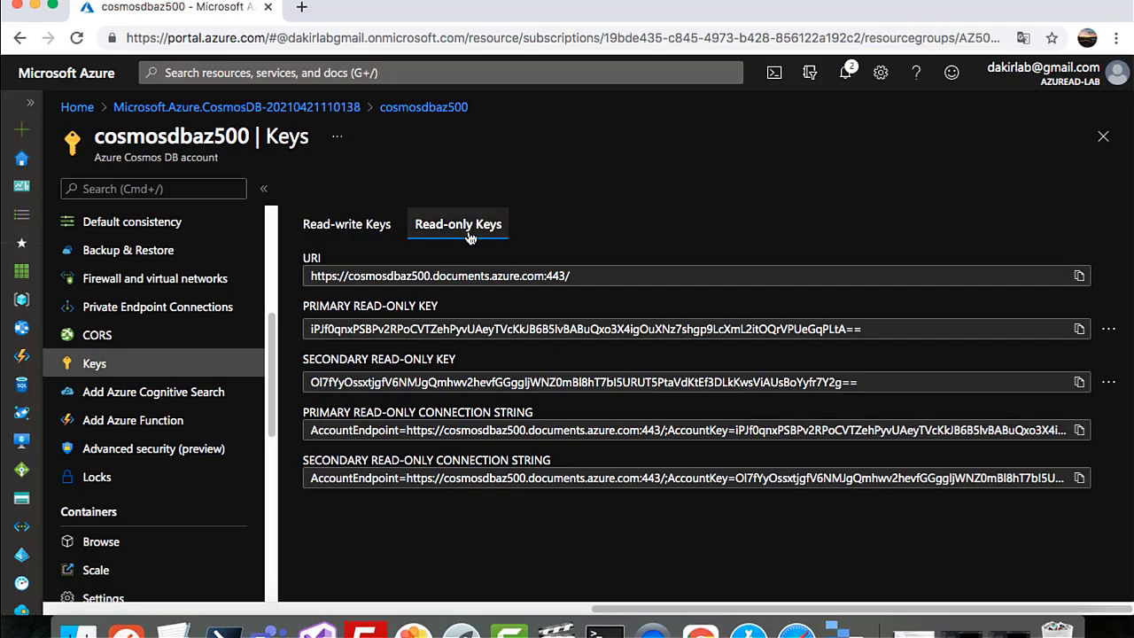
click(346, 232)
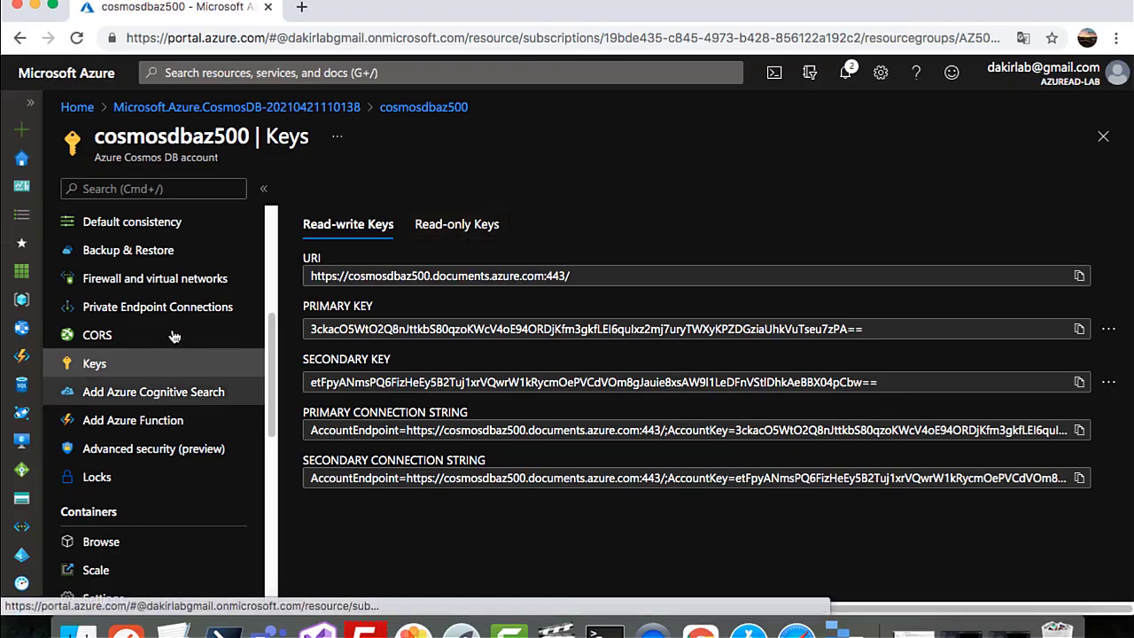
Inspect the firewall and virtual network options for Selected networks, and return the access setting to All networks.
click(164, 280)
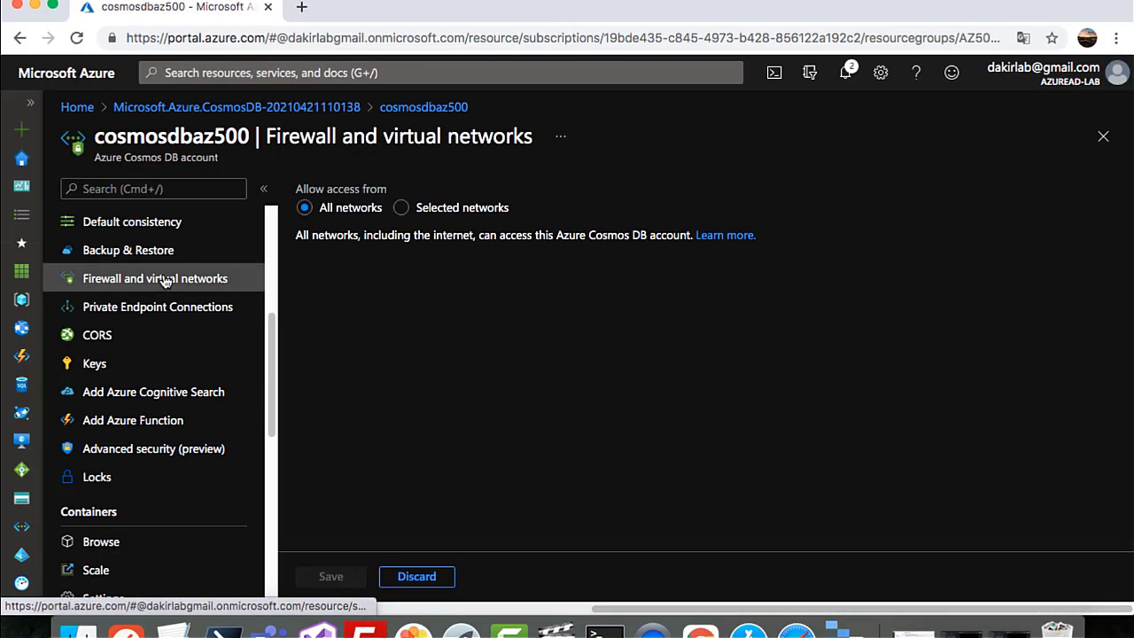
click(400, 211)
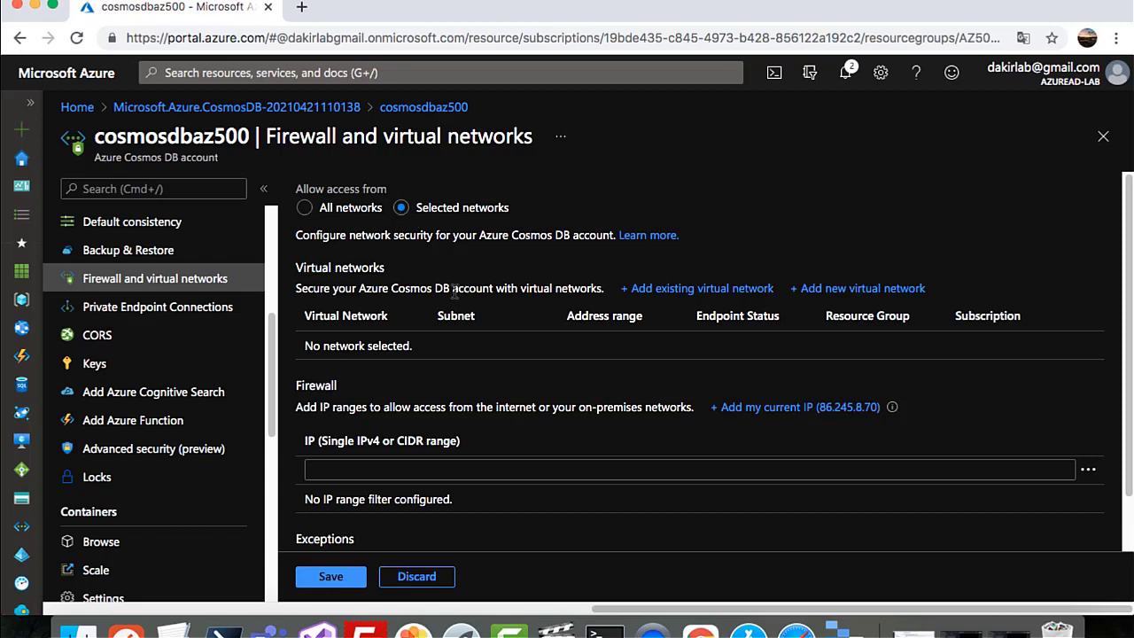
scroll(531, 460, down, 2)
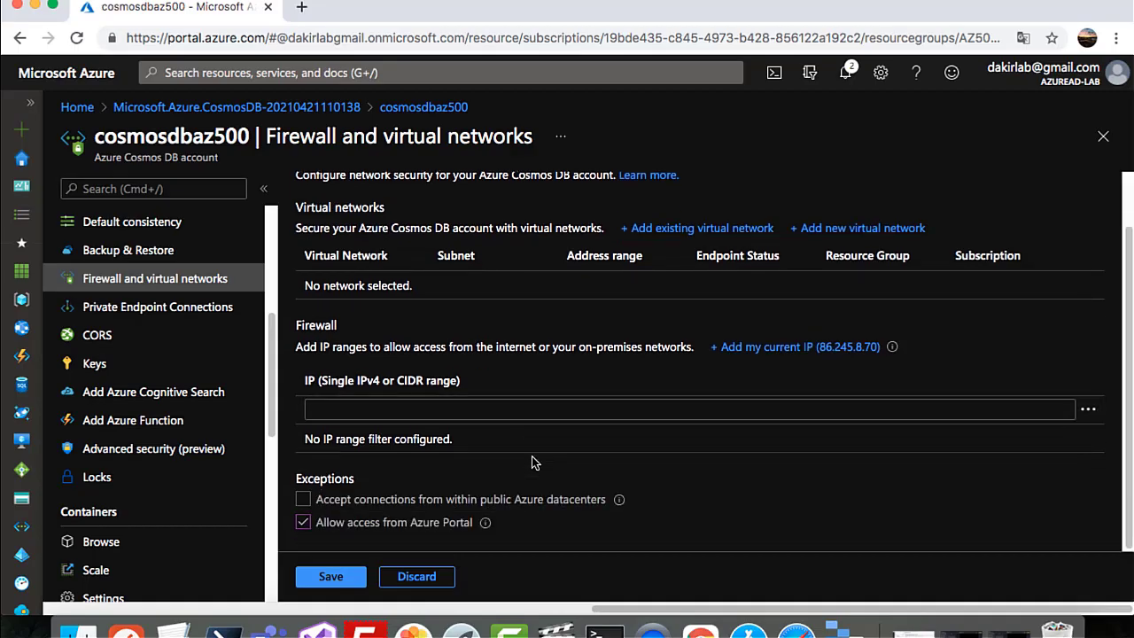
scroll(534, 461, up, 2)
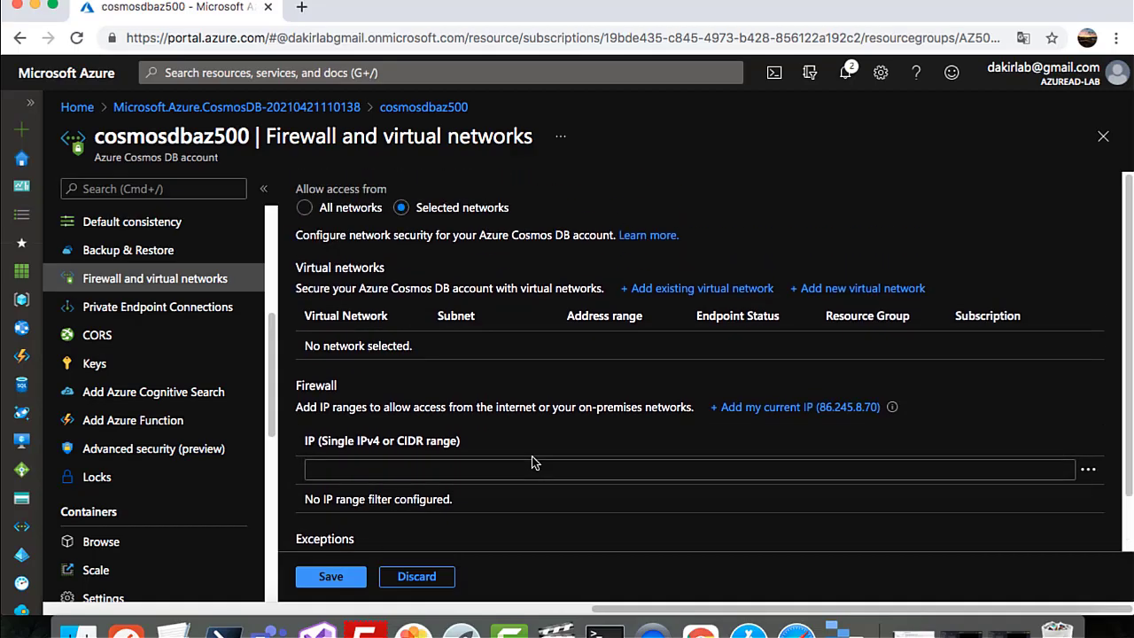
click(306, 209)
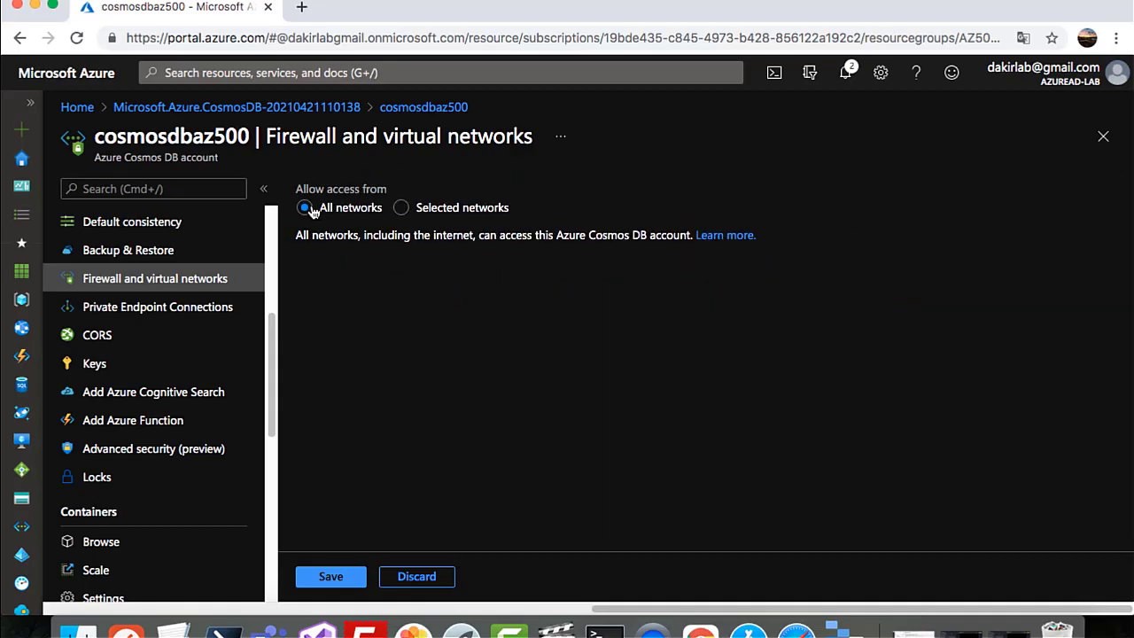
View the account's private endpoint connections and its backup and restore settings.
click(189, 313)
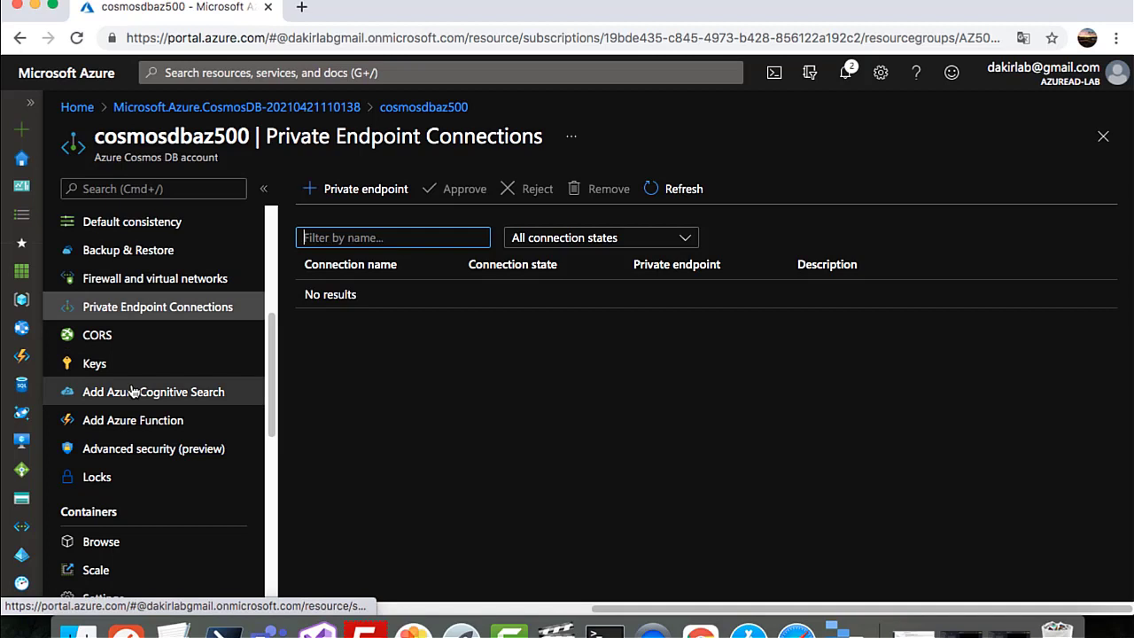
click(142, 253)
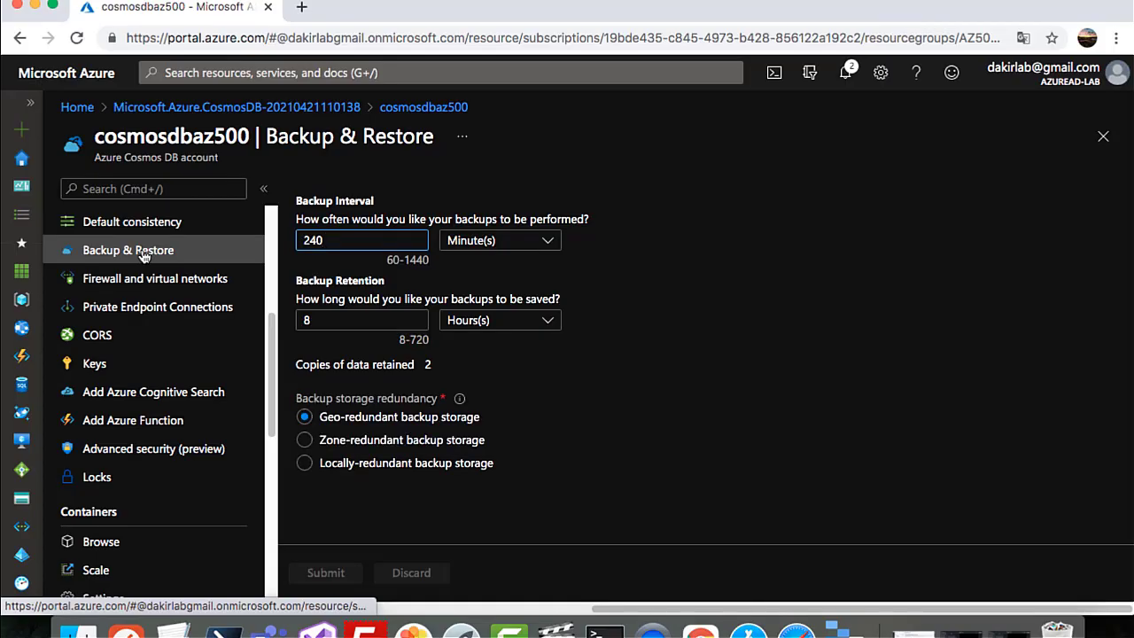
scroll(144, 256, up, 2)
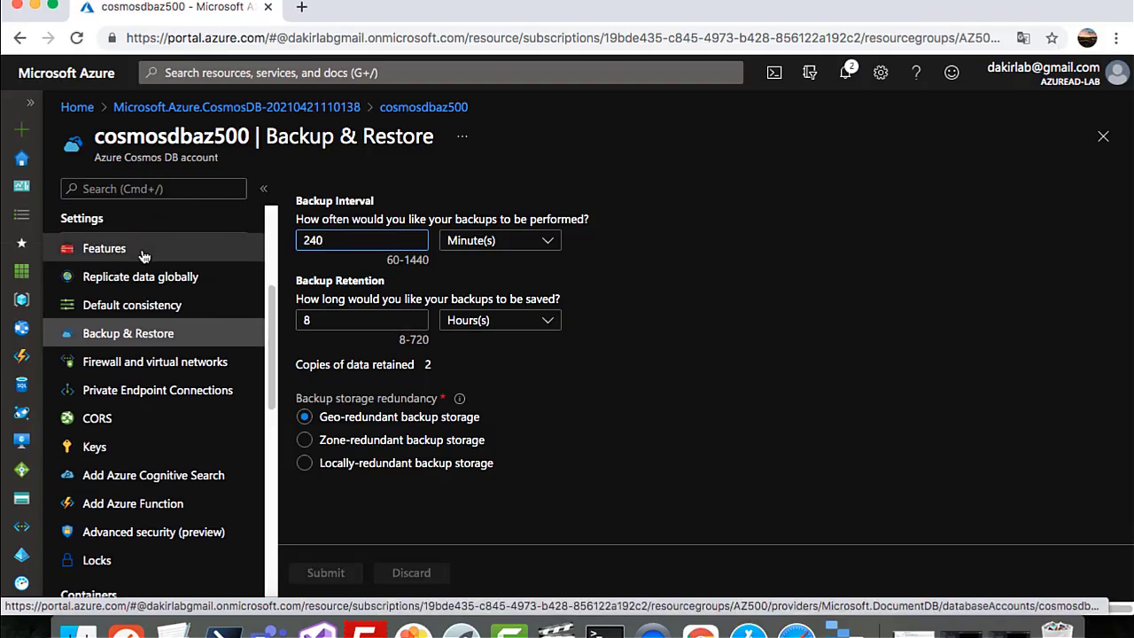
Copy the account's primary read-write connection string and switch to Azure Storage Explorer.
click(116, 449)
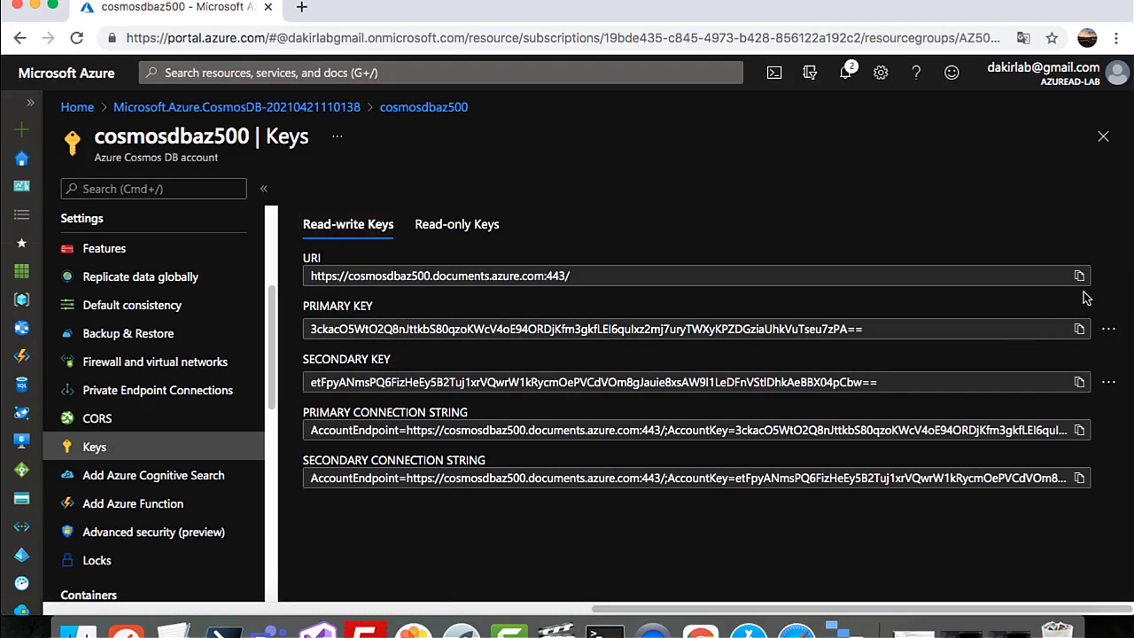
click(1079, 429)
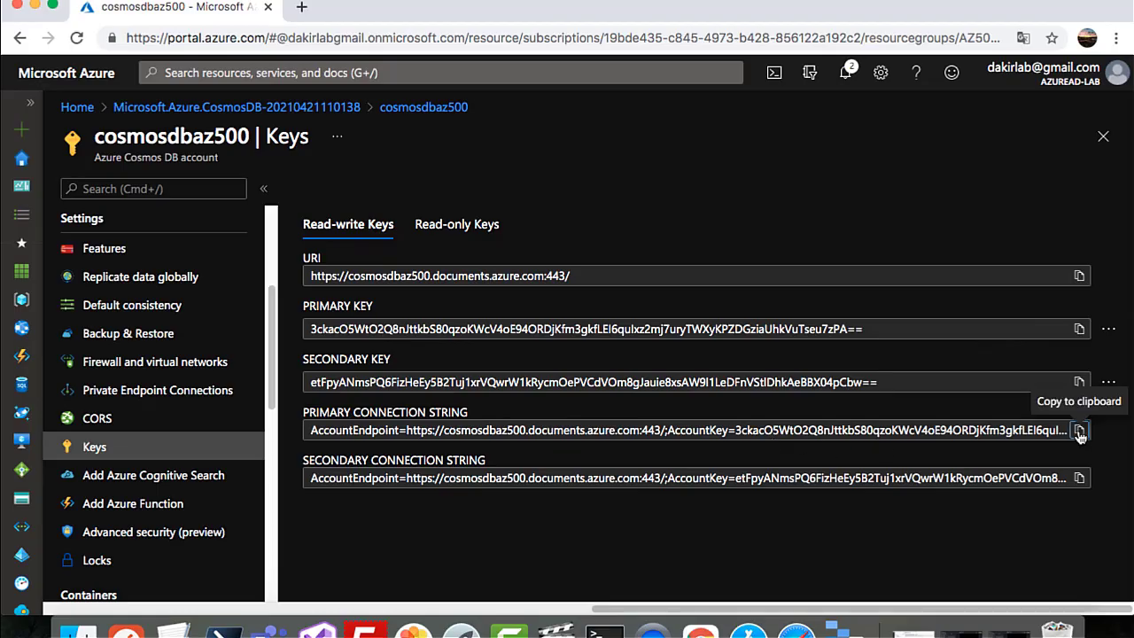
click(912, 627)
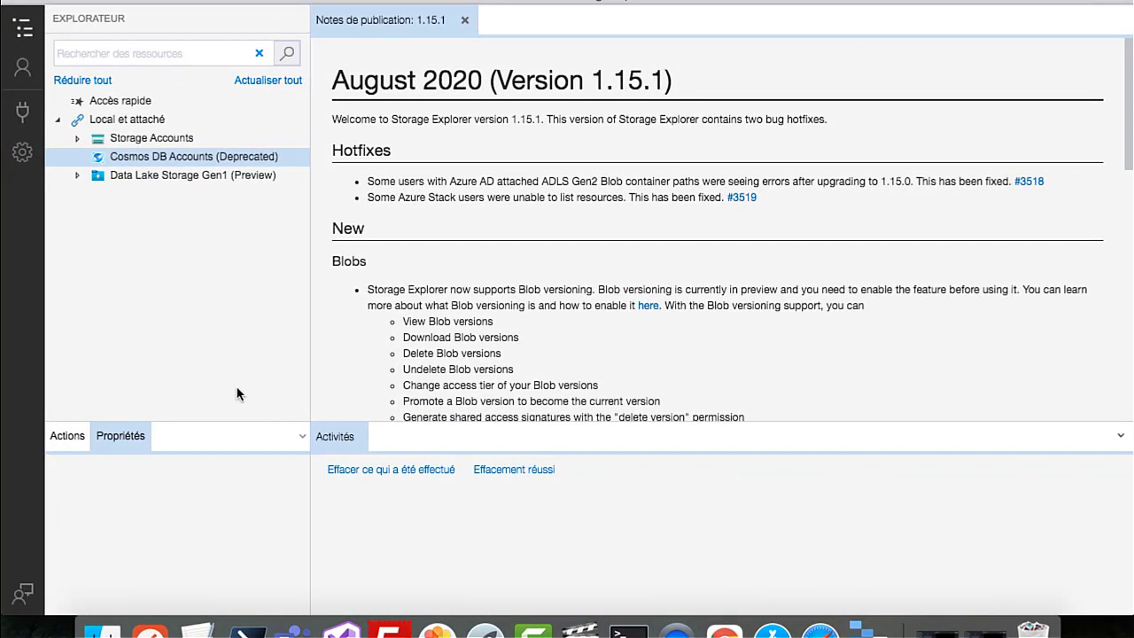
Connect Cosmos DB Accounts to the account using the SQL API and the pasted primary connection string.
right_click(187, 157)
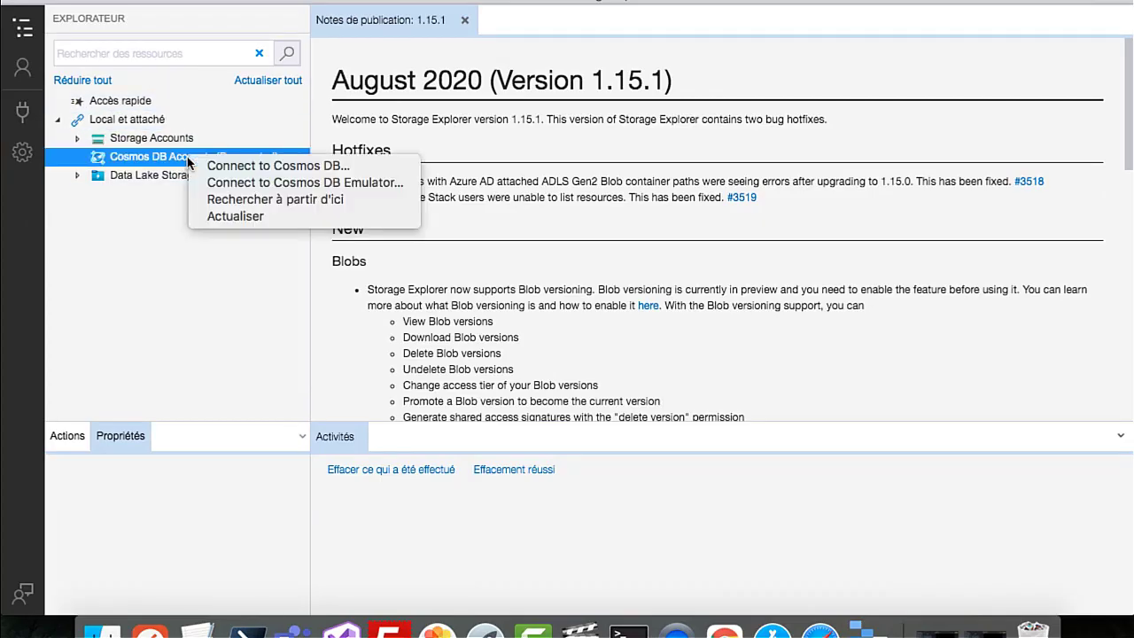
click(269, 166)
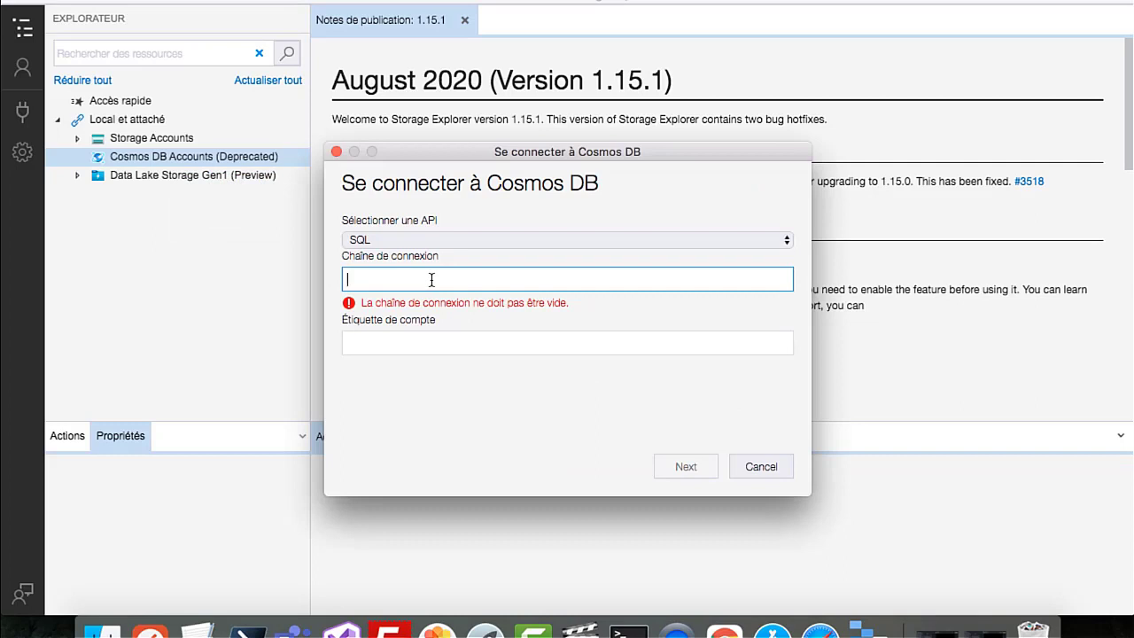
key(super+v)
click(455, 343)
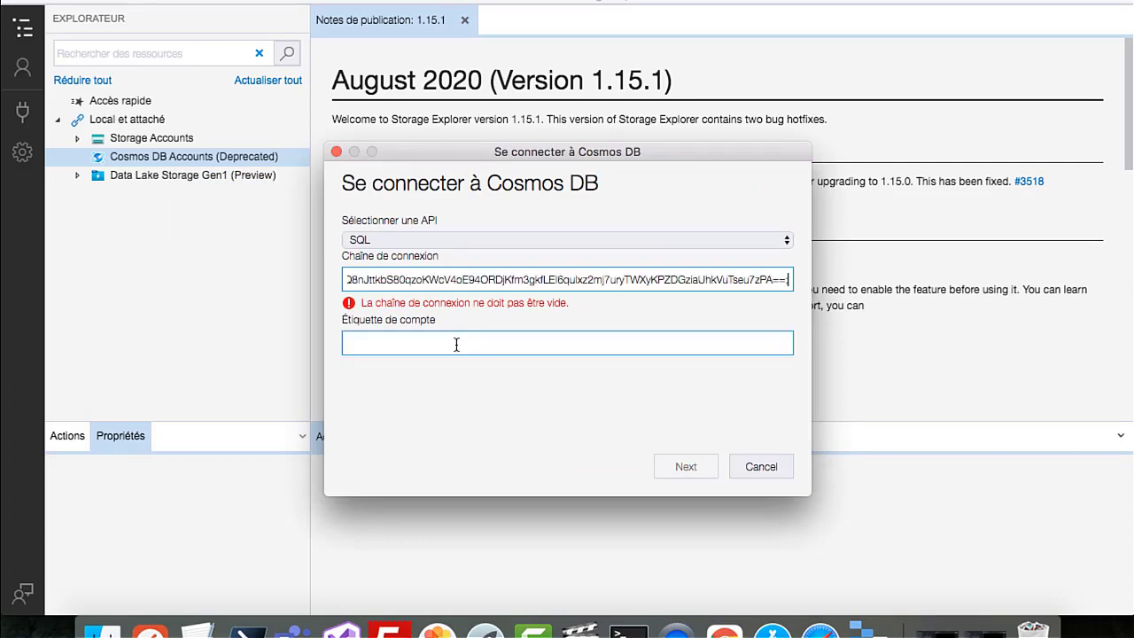
click(685, 466)
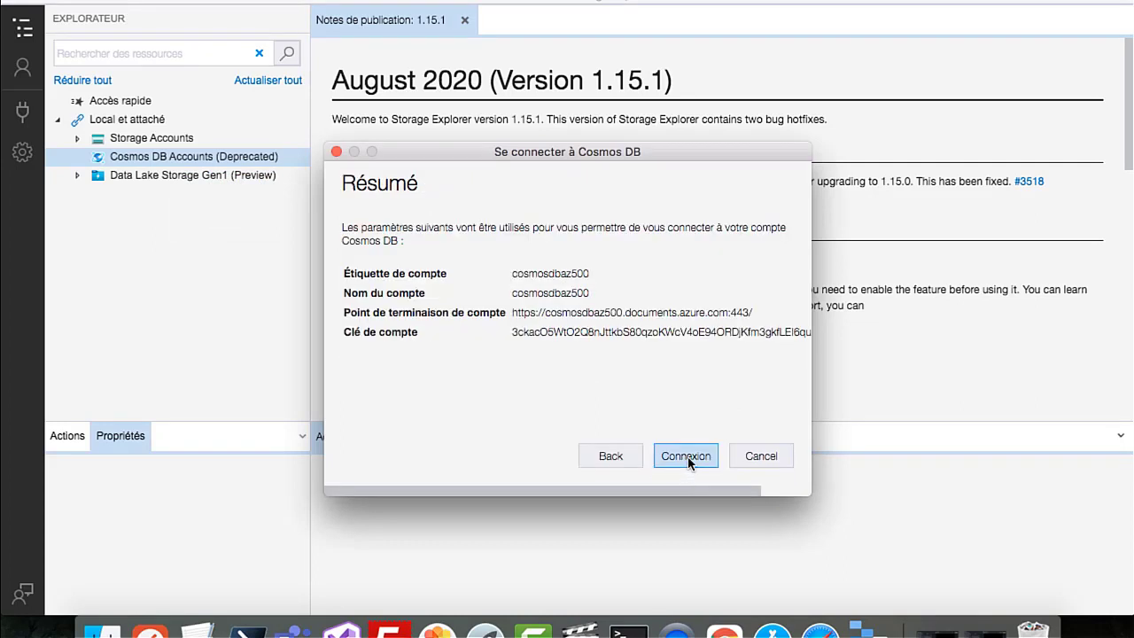
click(685, 456)
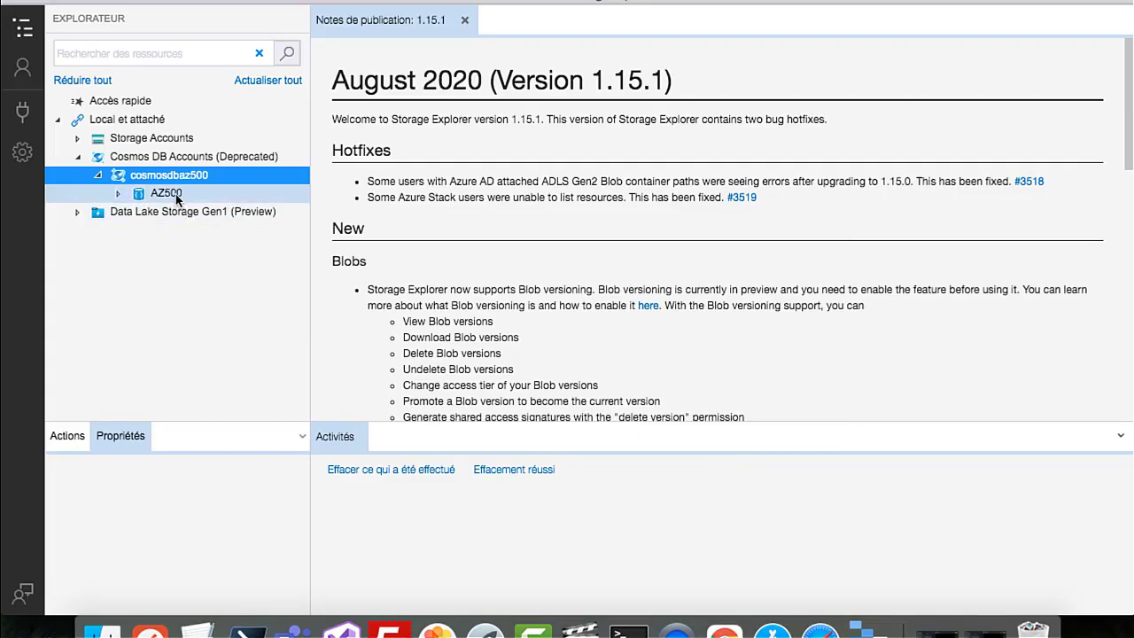
Expand the AZ500 database and testdb collection, open its documents and view the first two.
click(176, 194)
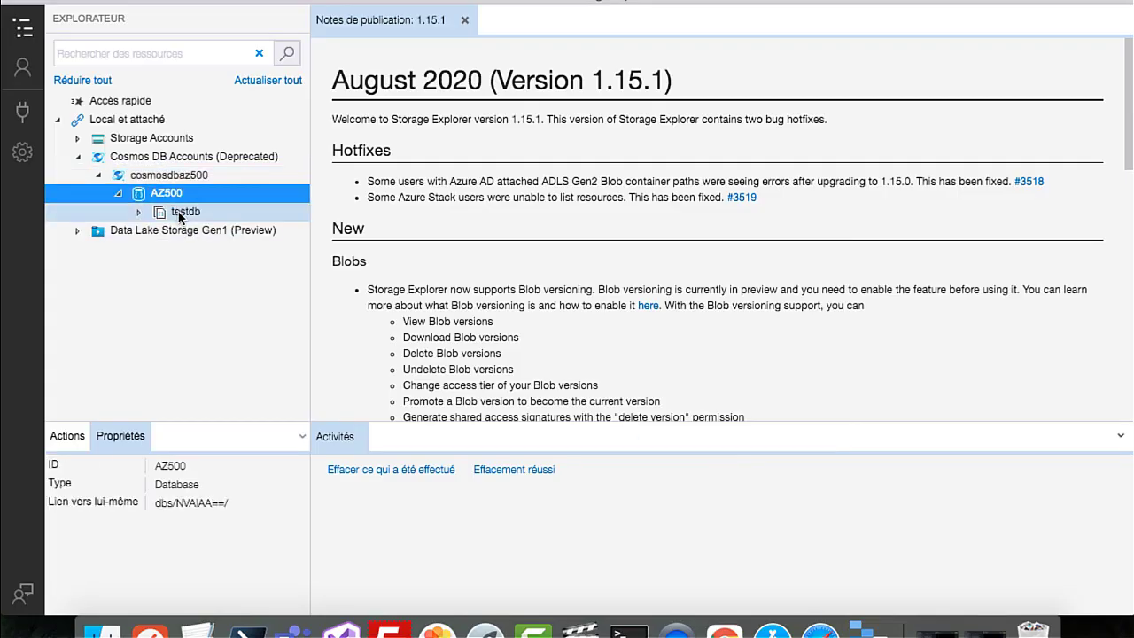
click(182, 213)
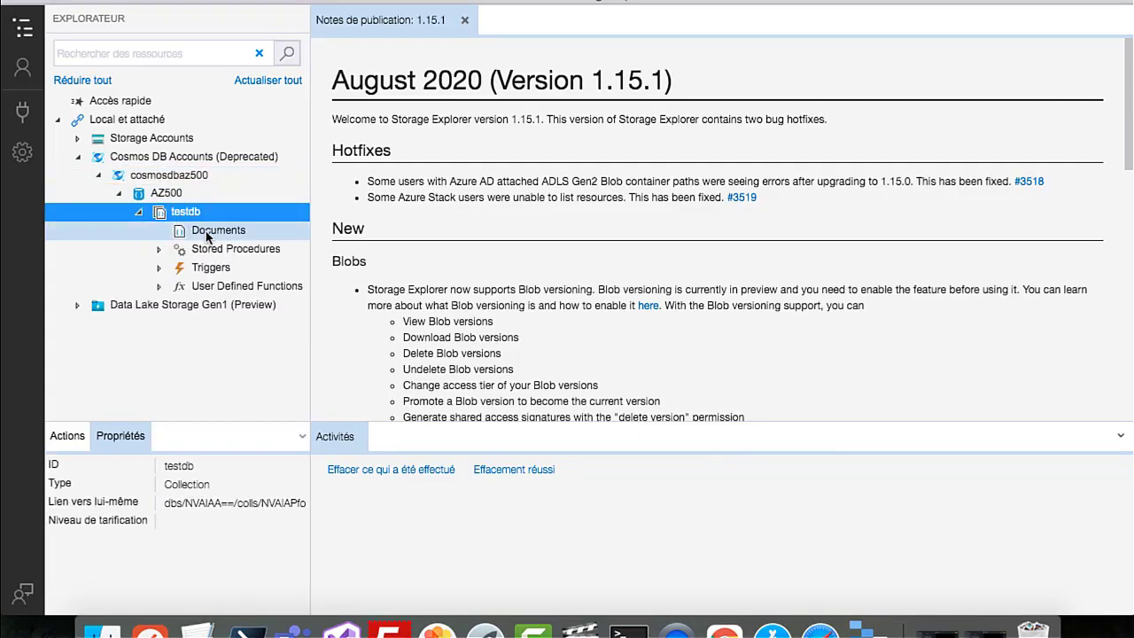
click(207, 232)
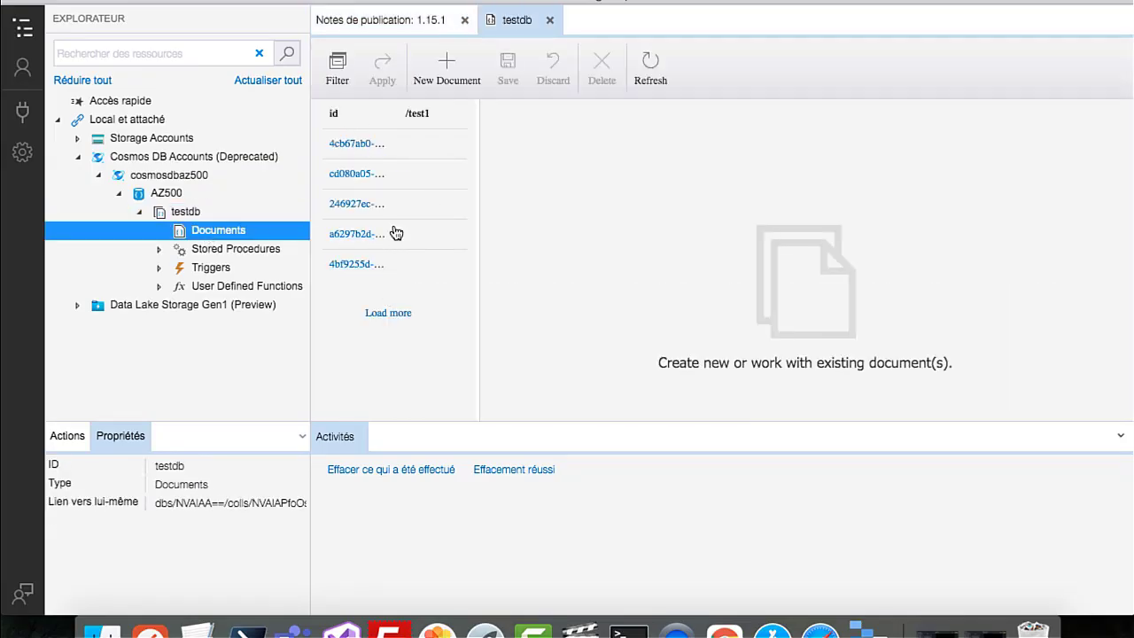
click(364, 146)
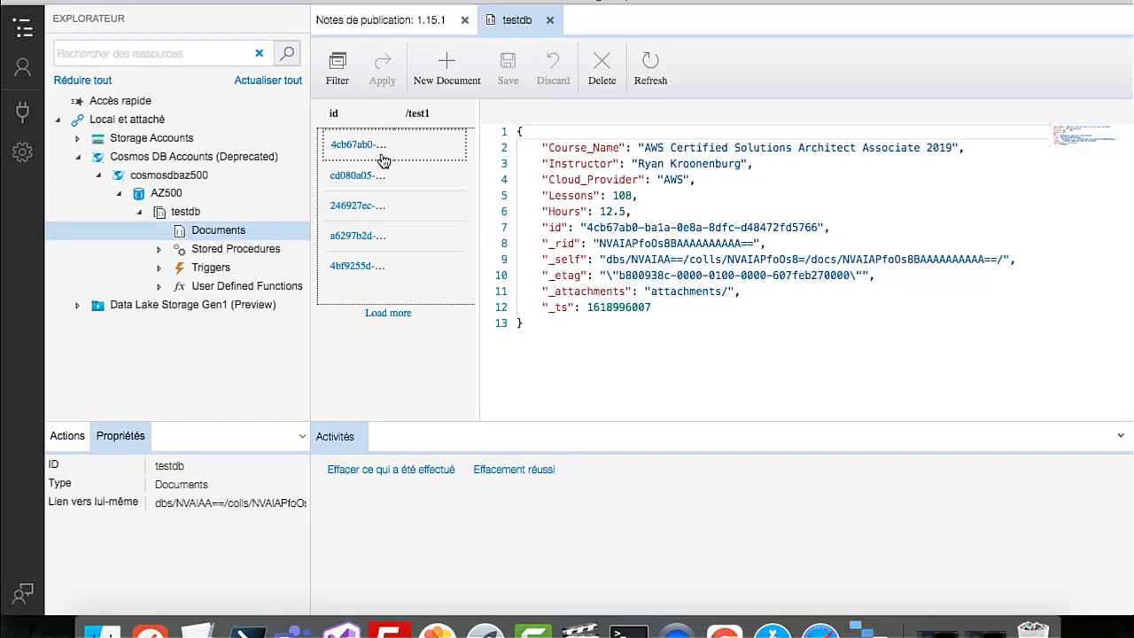
click(361, 177)
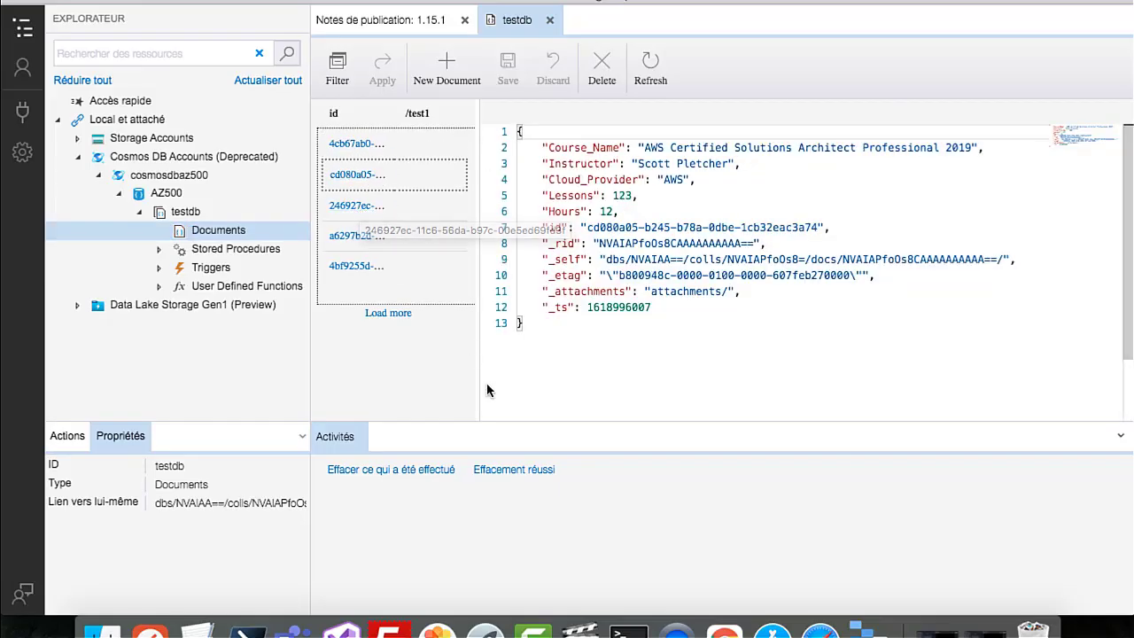